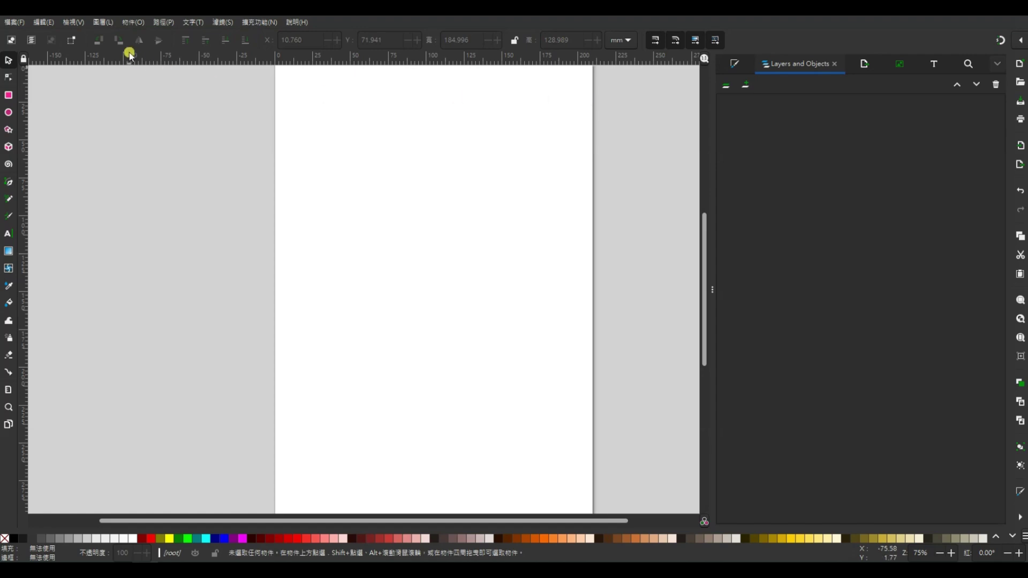
Import bg1.jpg, the purple-to-blue gradient cat picture, and position it across the page's middle
{"action": "left_click", "coordinate": [14, 22]}
{"action": "left_click", "coordinate": [48, 161]}
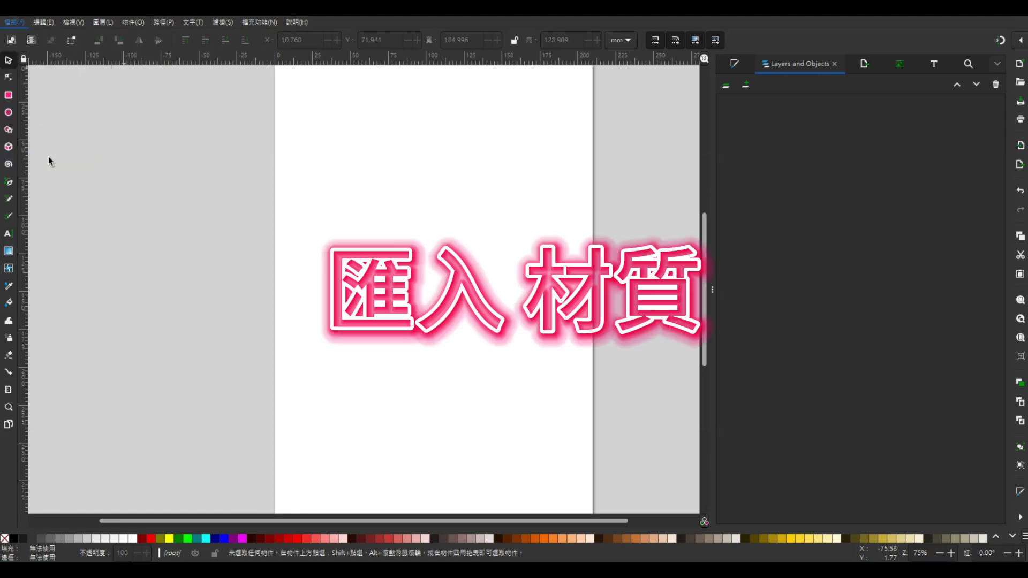
{"action": "scroll", "coordinate": [471, 171], "scroll_direction": "down", "scroll_amount": 2}
{"action": "left_click", "coordinate": [437, 110]}
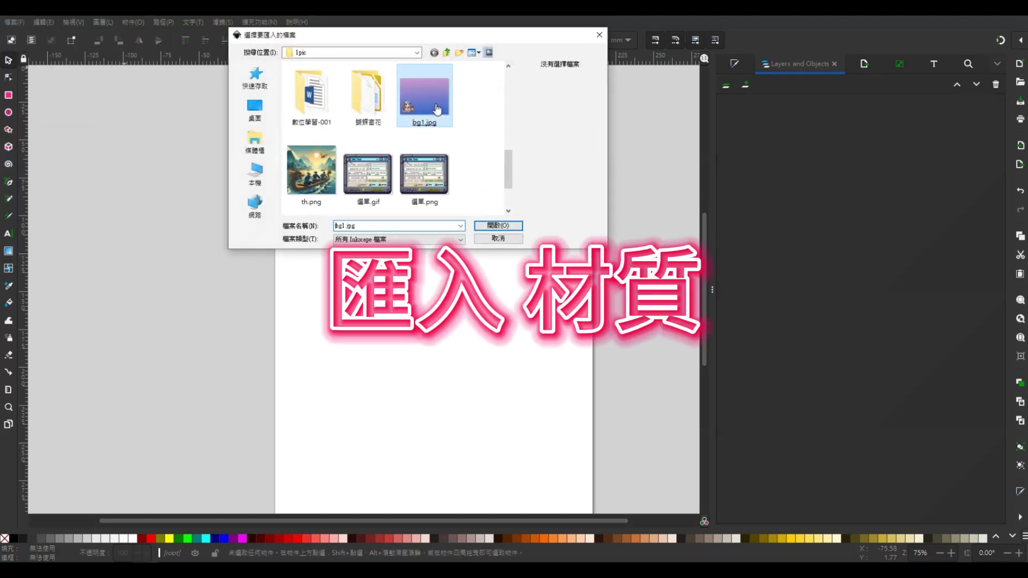
{"action": "key", "text": "Return"}
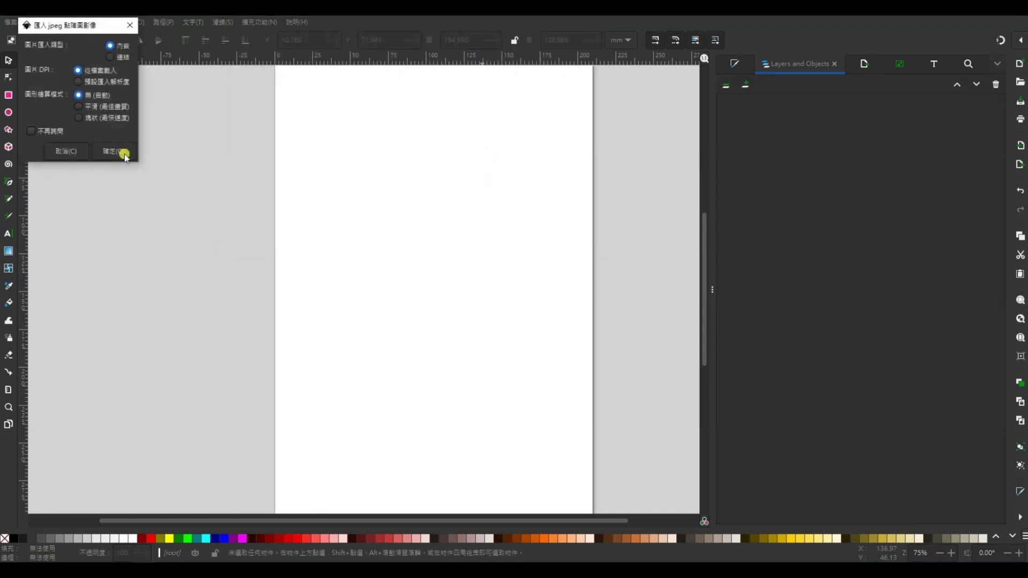
{"action": "left_click", "coordinate": [125, 155]}
{"action": "mouse_move", "coordinate": [535, 160]}
{"action": "left_mouse_down"}
{"action": "mouse_move", "coordinate": [453, 312]}
{"action": "mouse_move", "coordinate": [463, 299]}
{"action": "left_mouse_up"}
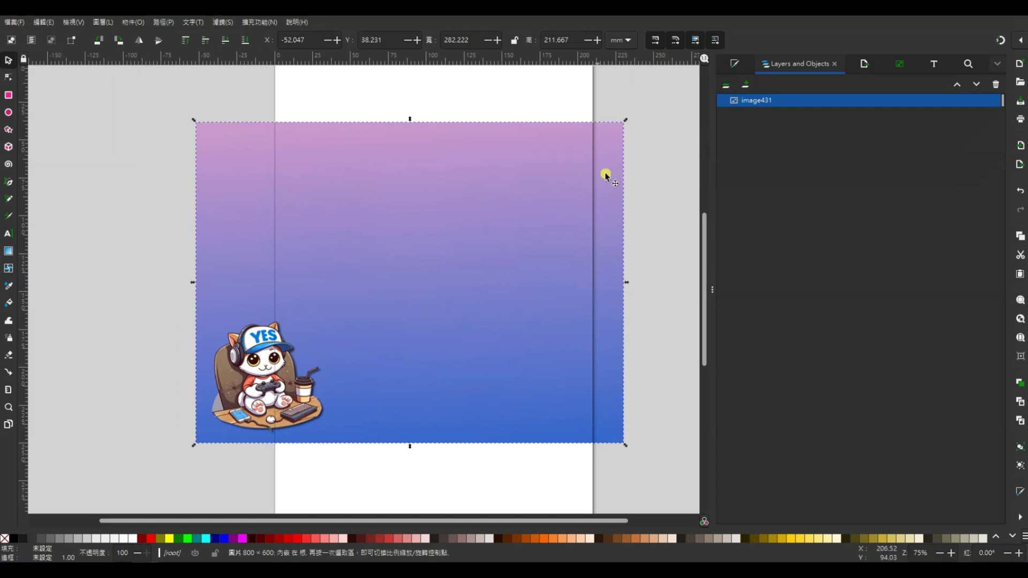
{"action": "left_click_drag", "start_coordinate": [440, 202], "coordinate": [447, 200]}
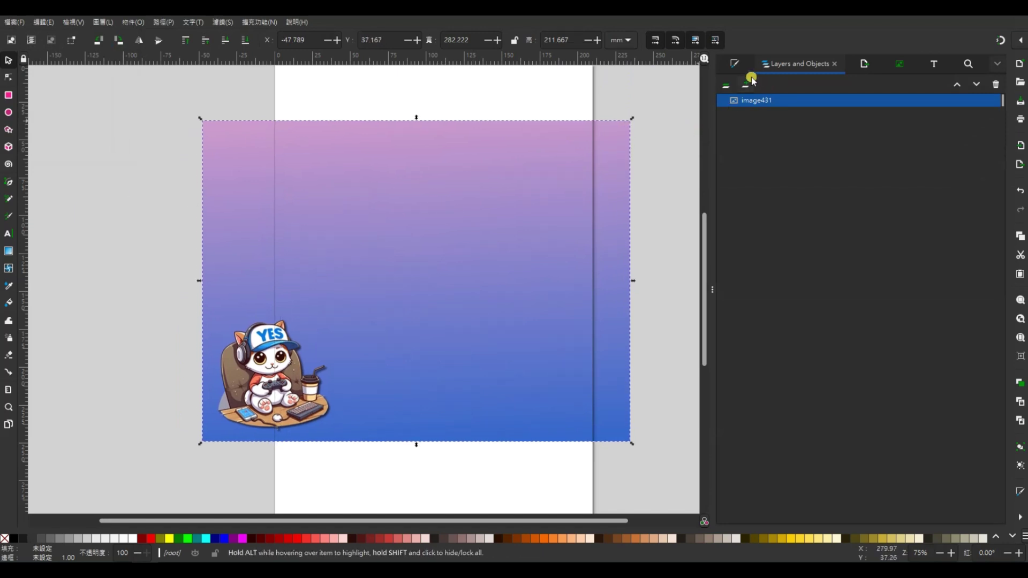
Show the Layers and Objects panel and add a new layer, Layer 1
{"action": "left_click", "coordinate": [779, 69]}
{"action": "left_click", "coordinate": [816, 69]}
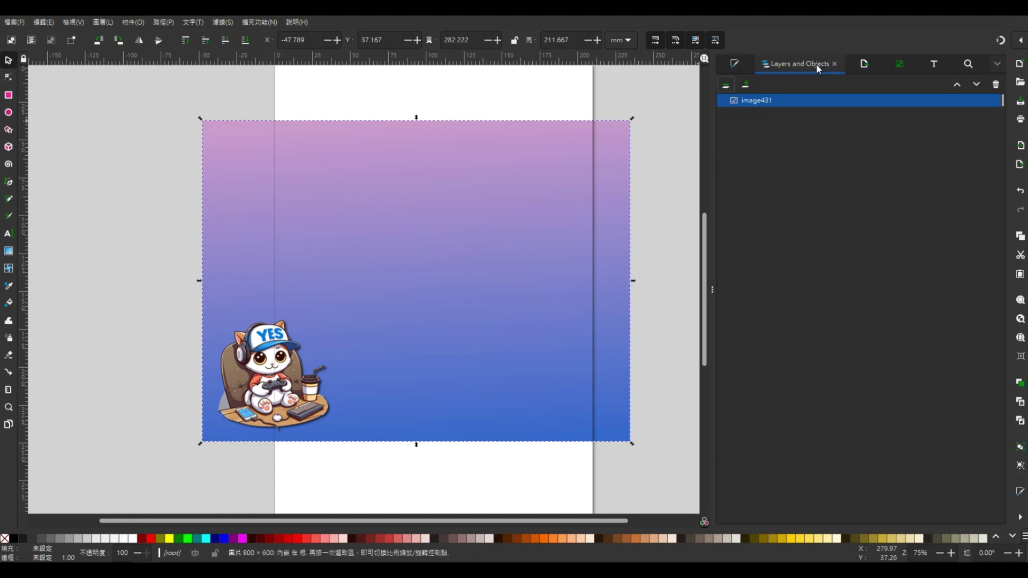
{"action": "left_click", "coordinate": [742, 84]}
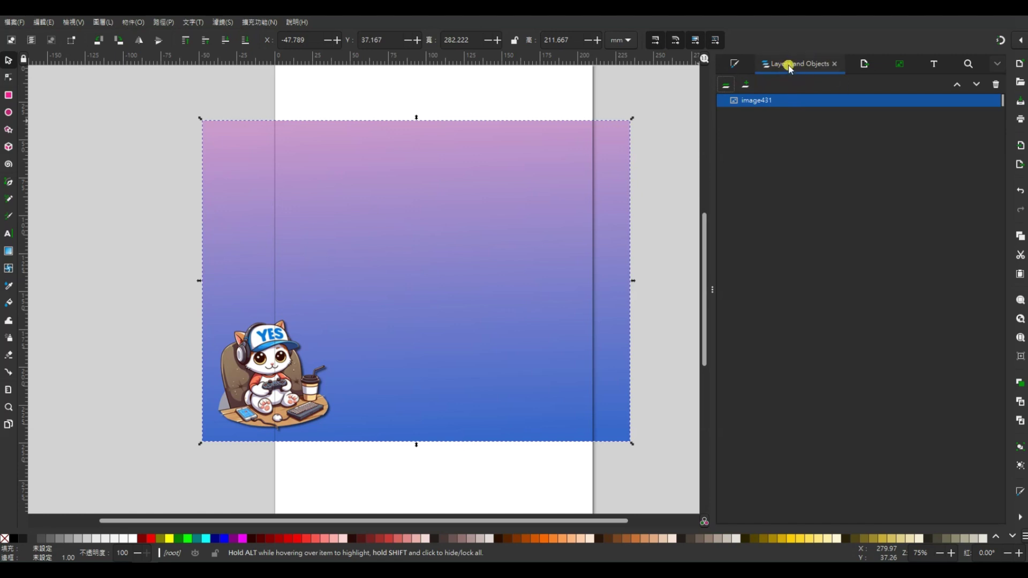
{"action": "left_click", "coordinate": [103, 23]}
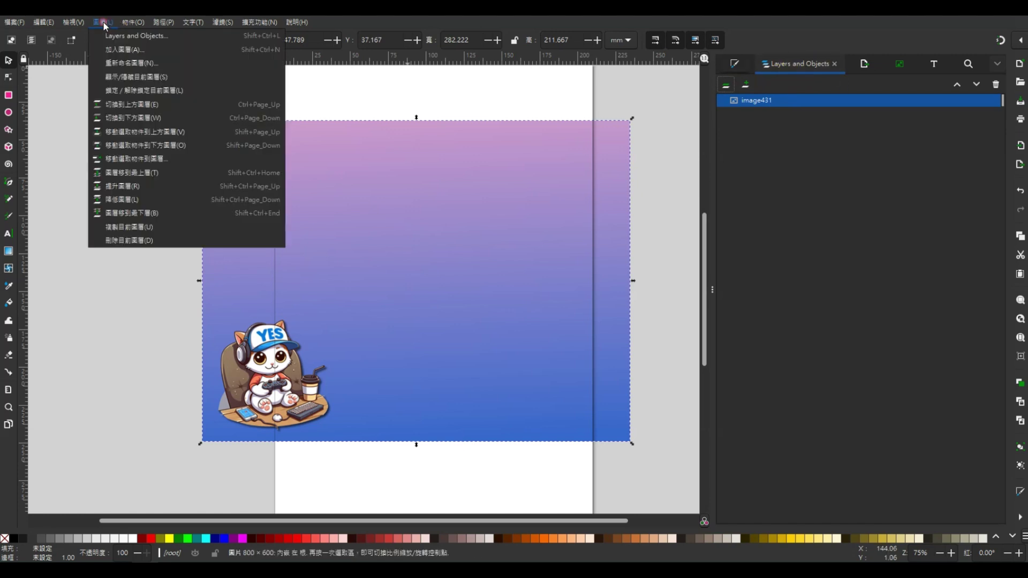
{"action": "left_click", "coordinate": [119, 50]}
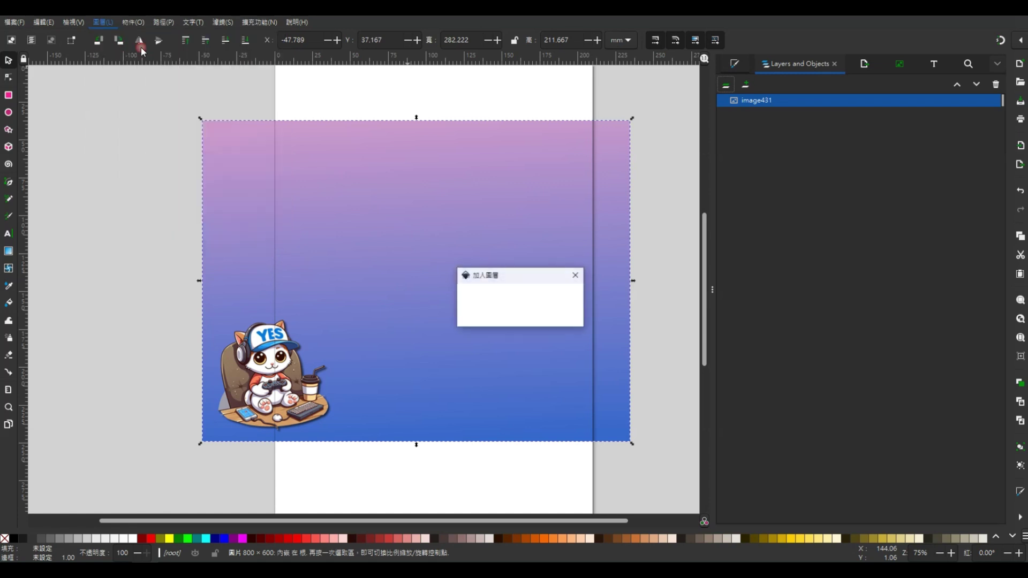
{"action": "left_click", "coordinate": [551, 316]}
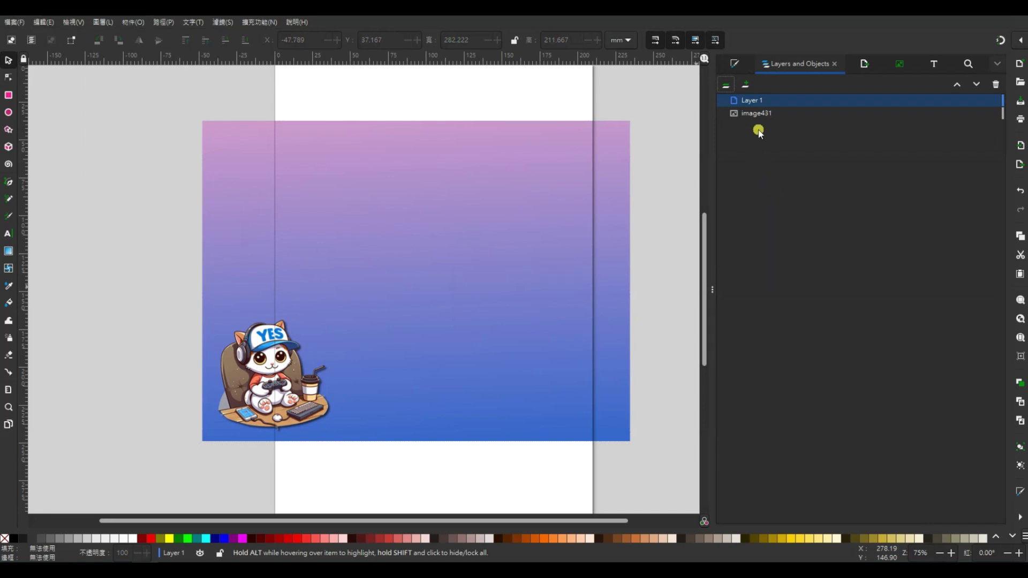
Add Layer 2 above Layer 1, expand Layer 1, and make Layer 2 current
{"action": "left_click", "coordinate": [750, 113]}
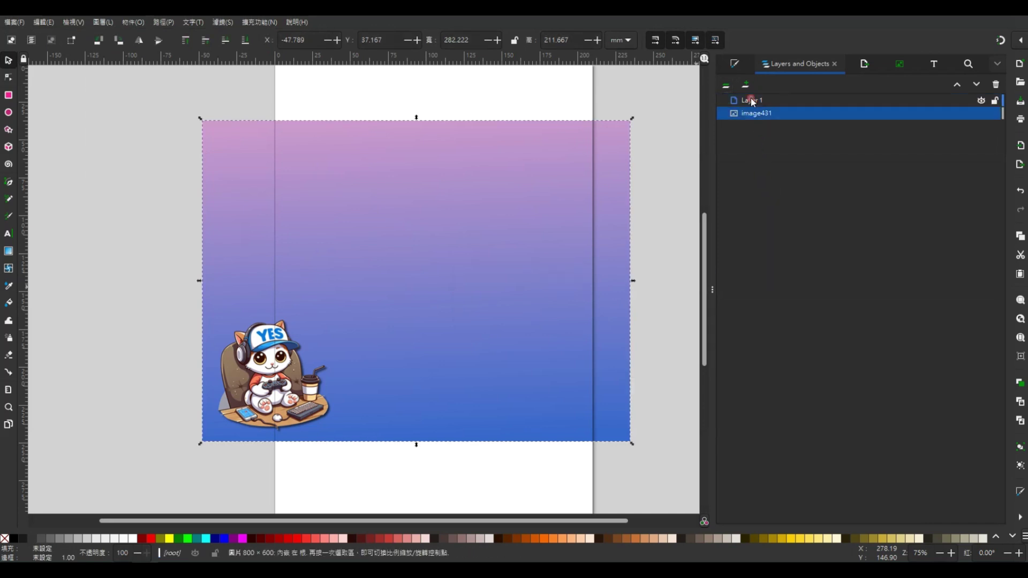
{"action": "left_click", "coordinate": [747, 85]}
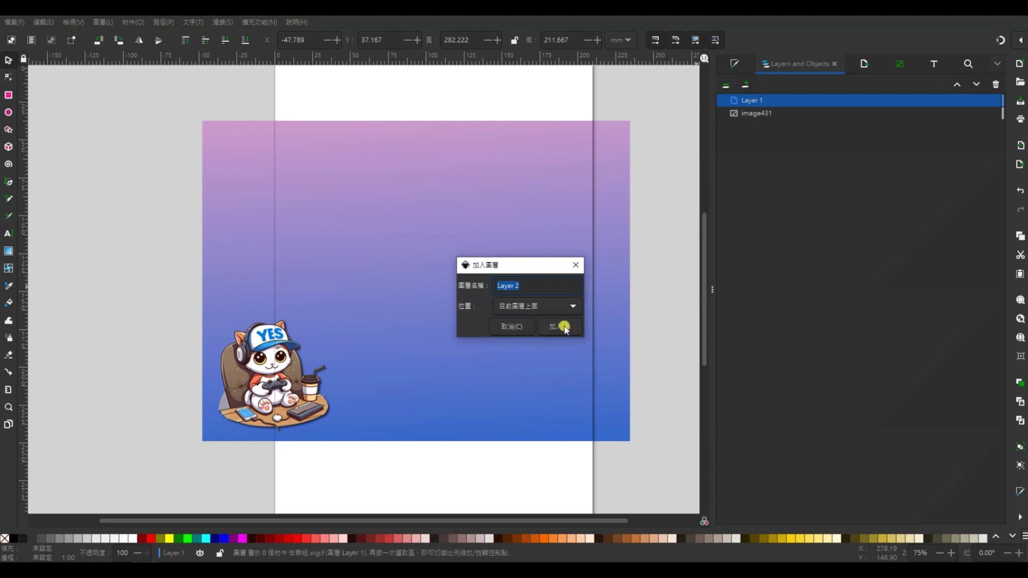
{"action": "left_click", "coordinate": [565, 324]}
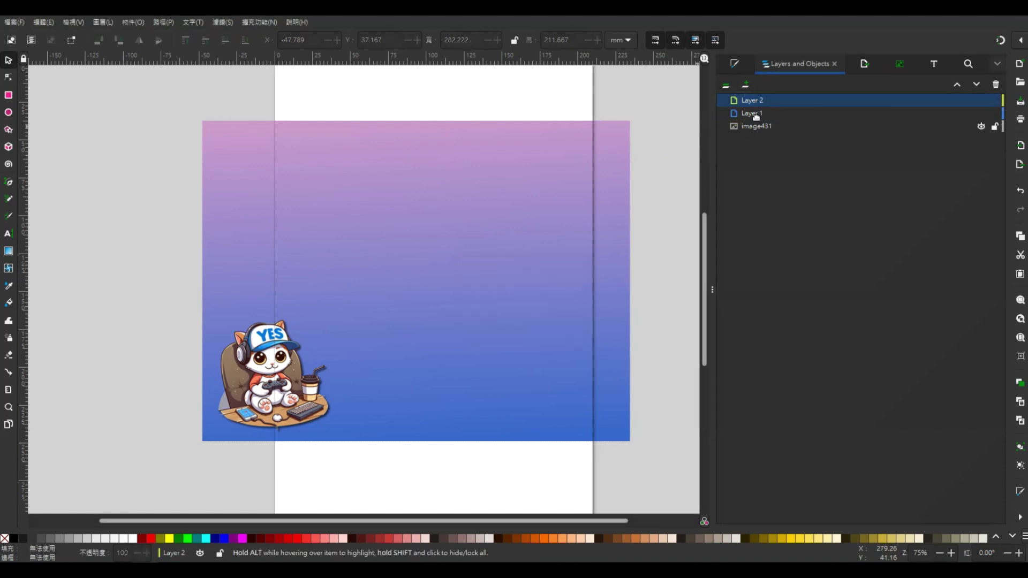
{"action": "left_click", "coordinate": [753, 113]}
{"action": "left_click", "coordinate": [749, 100]}
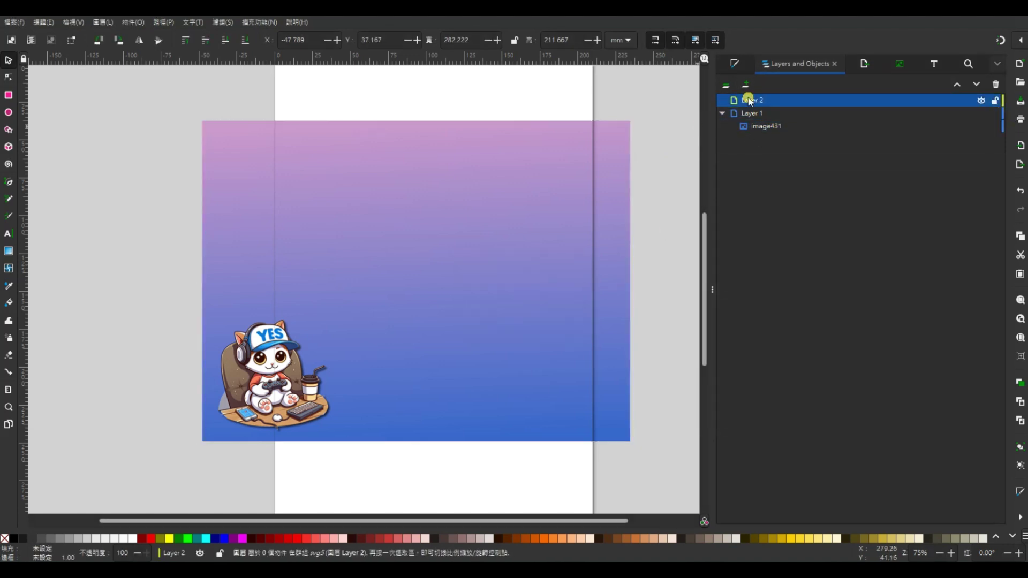
Choose the Text tool with the font family set to 王漢宗綜藝體繁
{"action": "left_click", "coordinate": [9, 234]}
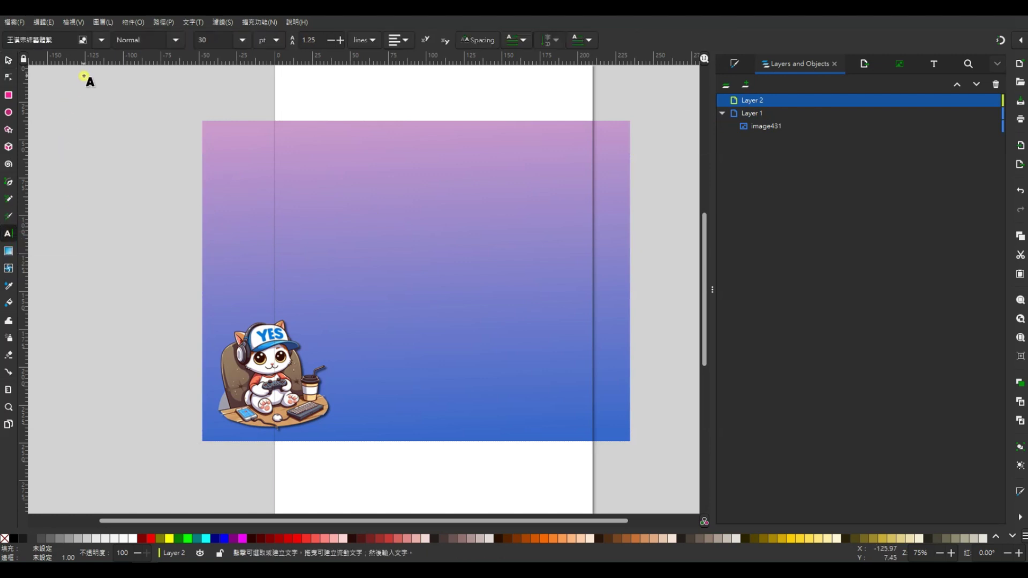
{"action": "left_click", "coordinate": [102, 40]}
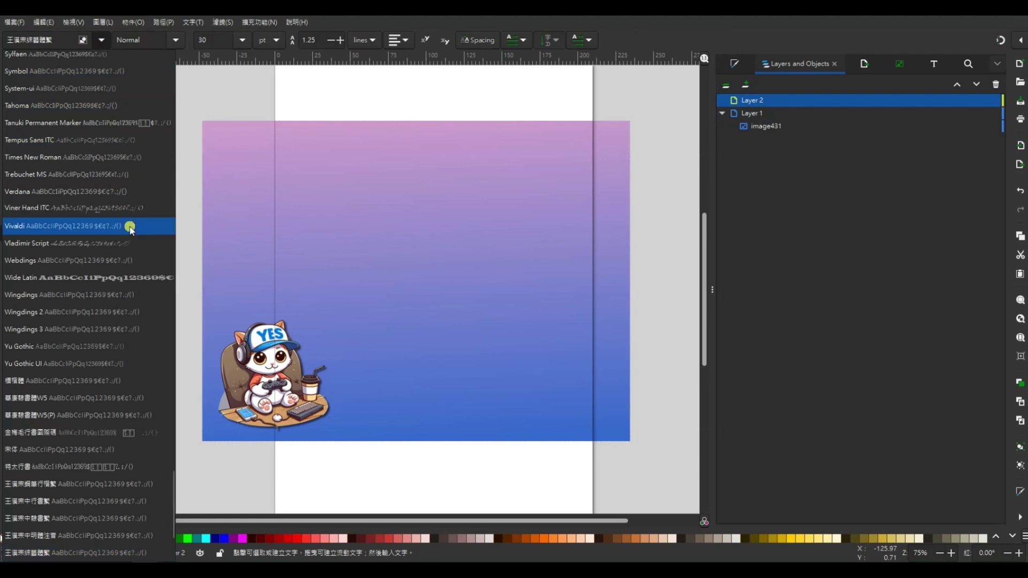
{"action": "scroll", "coordinate": [130, 229], "scroll_direction": "down", "scroll_amount": 5}
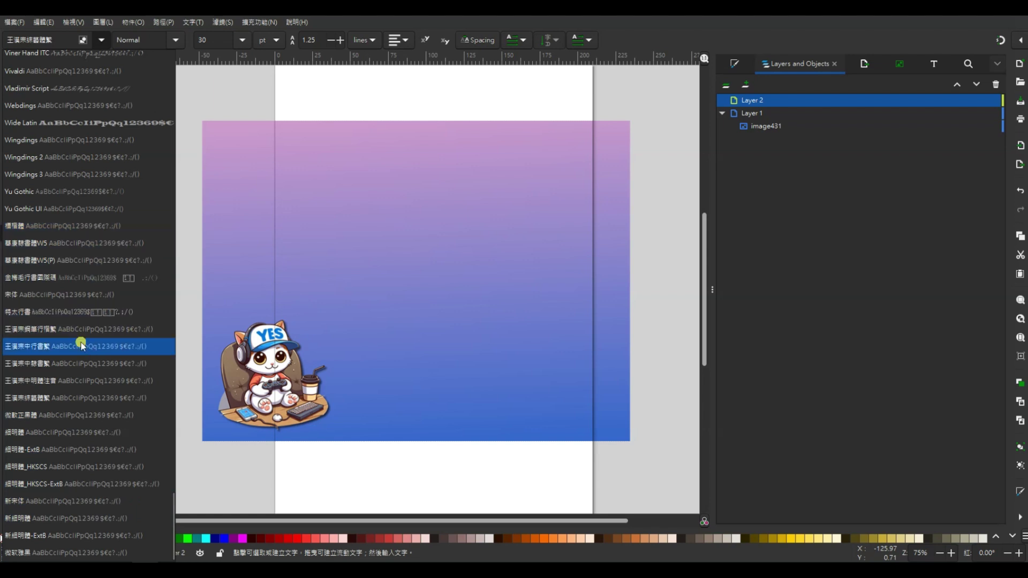
{"action": "left_click", "coordinate": [72, 400]}
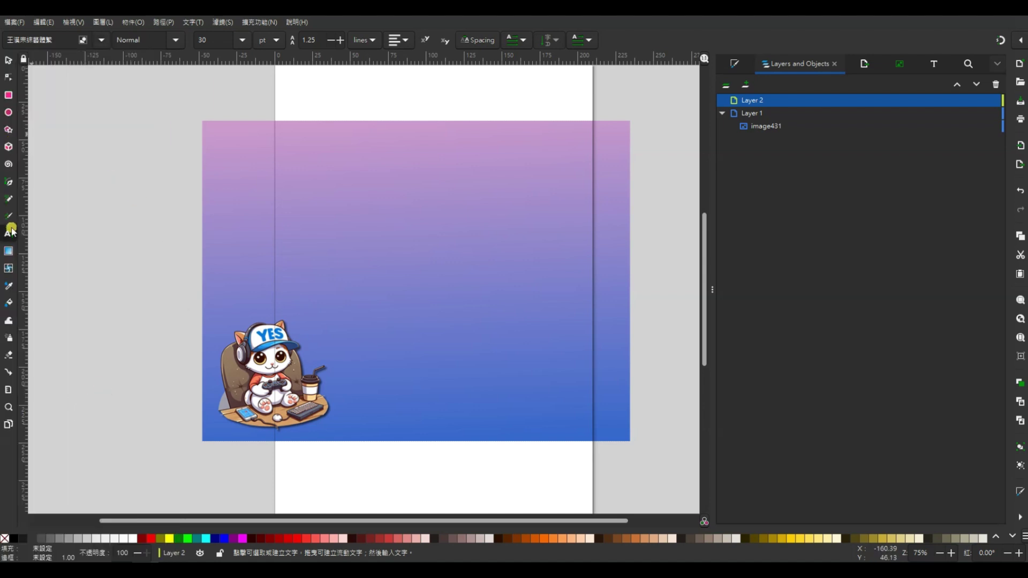
Draw a text frame near the page top and enter 彰化縣 and 阿堯老師 through the Chinese input method
{"action": "left_click_drag", "start_coordinate": [294, 76], "coordinate": [530, 127]}
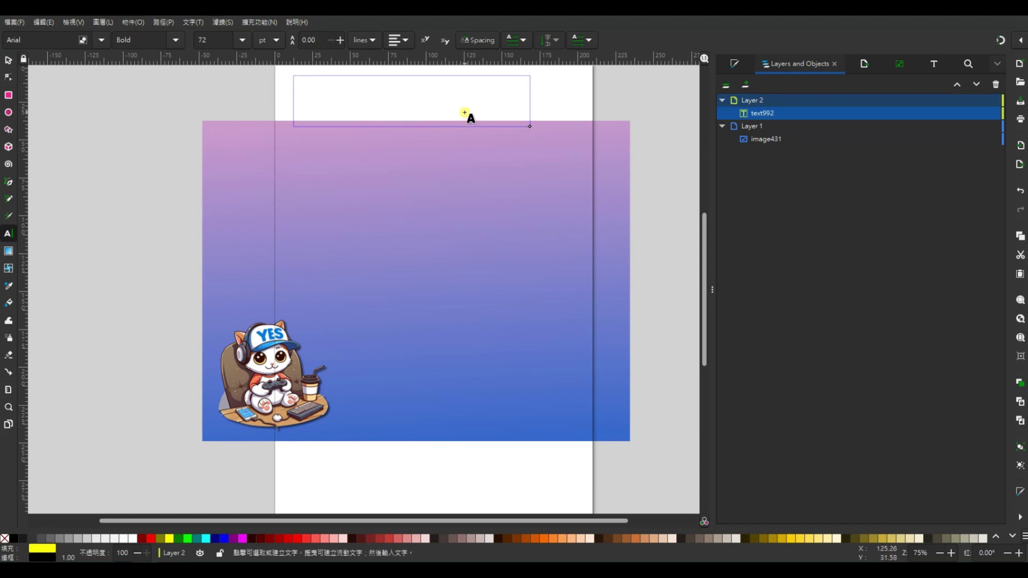
{"action": "type", "text": "彰ㄏㄨㄚ化ㄒㄧ"}
{"action": "key", "text": "Return"}
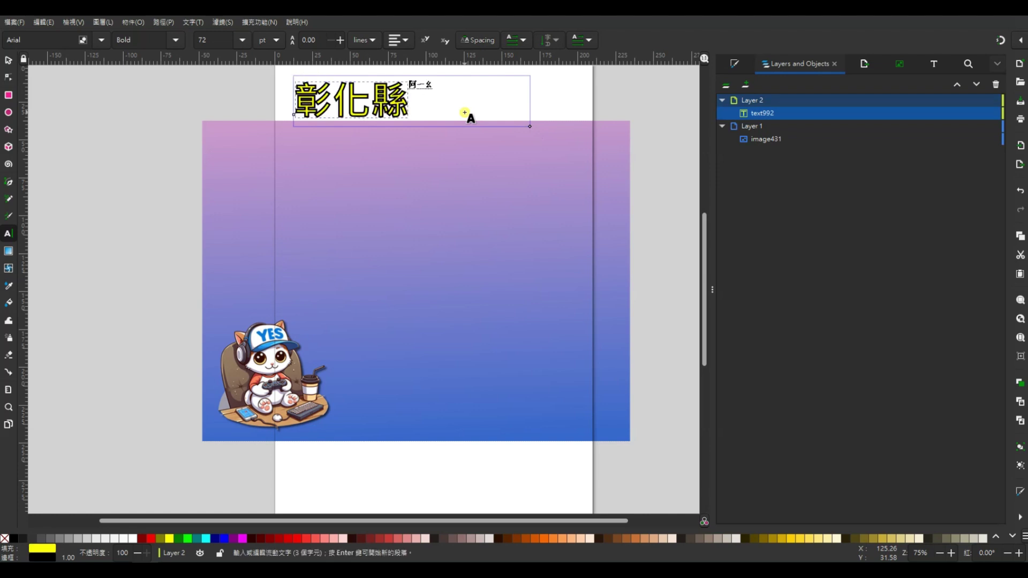
{"action": "key", "text": "Down"}
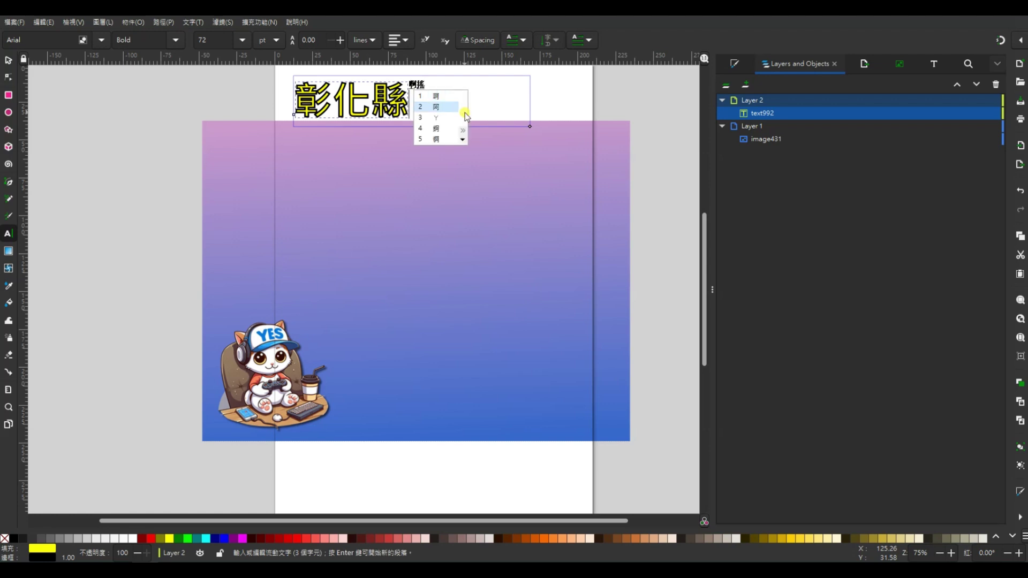
{"action": "key", "text": "Return"}
{"action": "key", "text": "Down"}
{"action": "key", "text": "Down"}
{"action": "key", "text": "Down"}
{"action": "key", "text": "Down"}
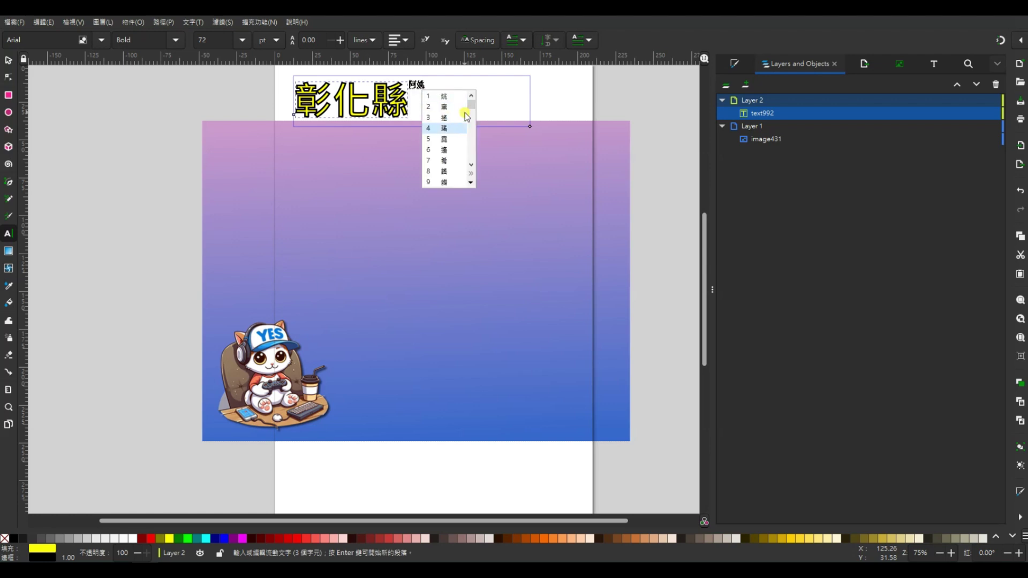
{"action": "key", "text": "Down"}
{"action": "key", "text": "Return"}
{"action": "key", "text": "Return"}
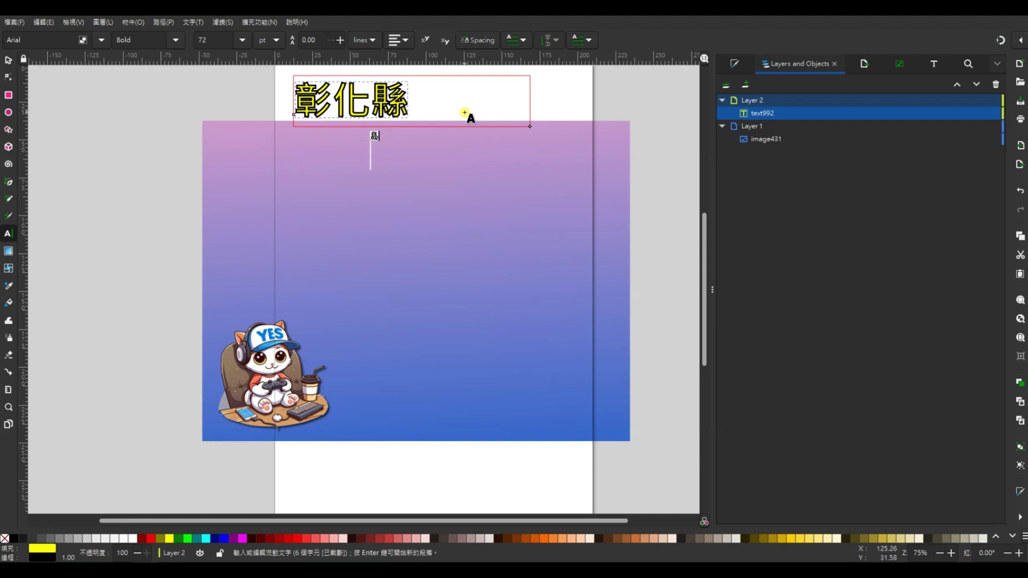
{"action": "key", "text": "Escape"}
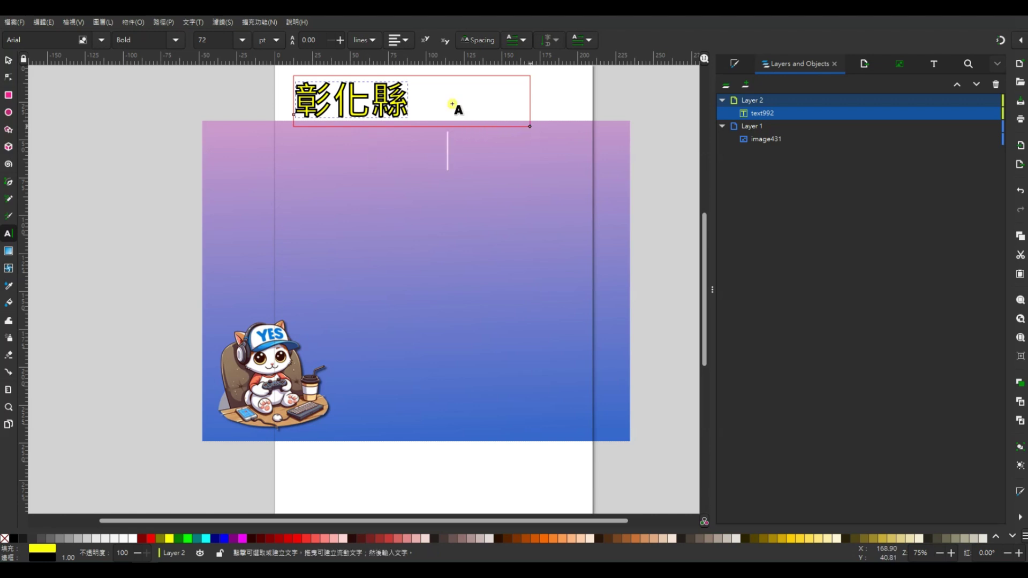
{"action": "left_click", "coordinate": [8, 60]}
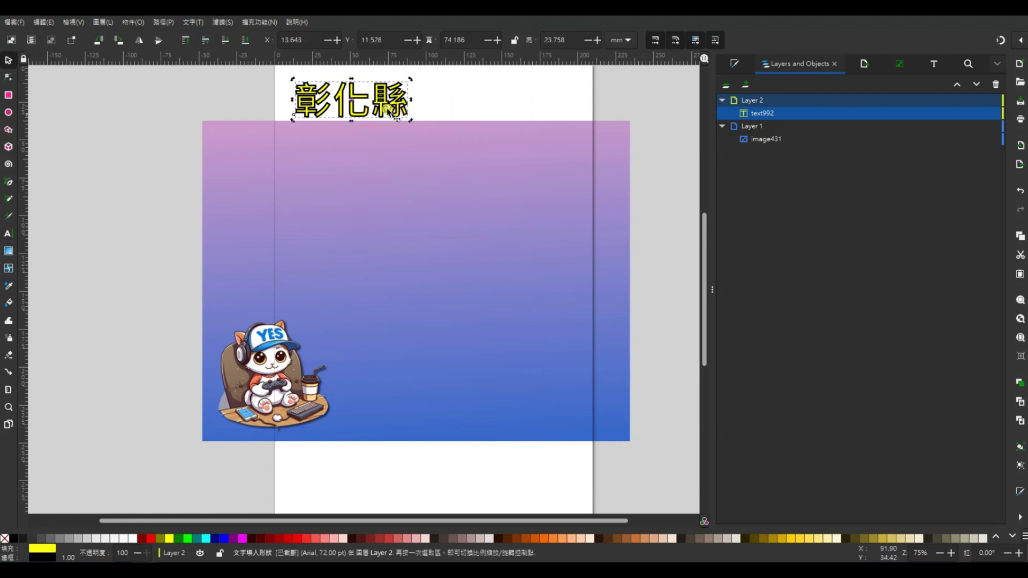
Enlarge the title's text frame to reveal 阿堯老師 and move the text down-right
{"action": "double_click", "coordinate": [386, 109]}
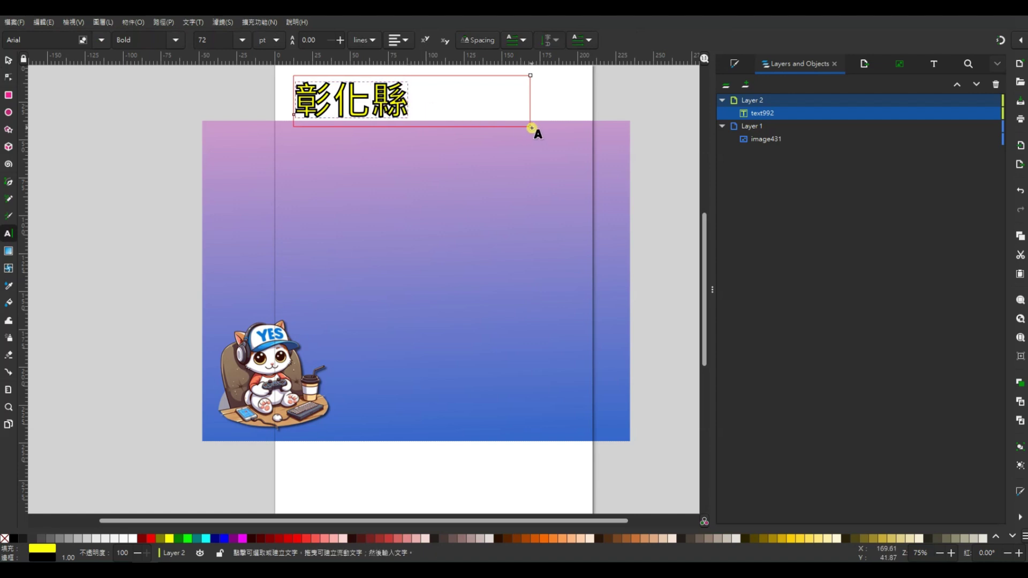
{"action": "mouse_move", "coordinate": [530, 127]}
{"action": "left_mouse_down"}
{"action": "mouse_move", "coordinate": [569, 189]}
{"action": "mouse_move", "coordinate": [572, 222]}
{"action": "left_mouse_up"}
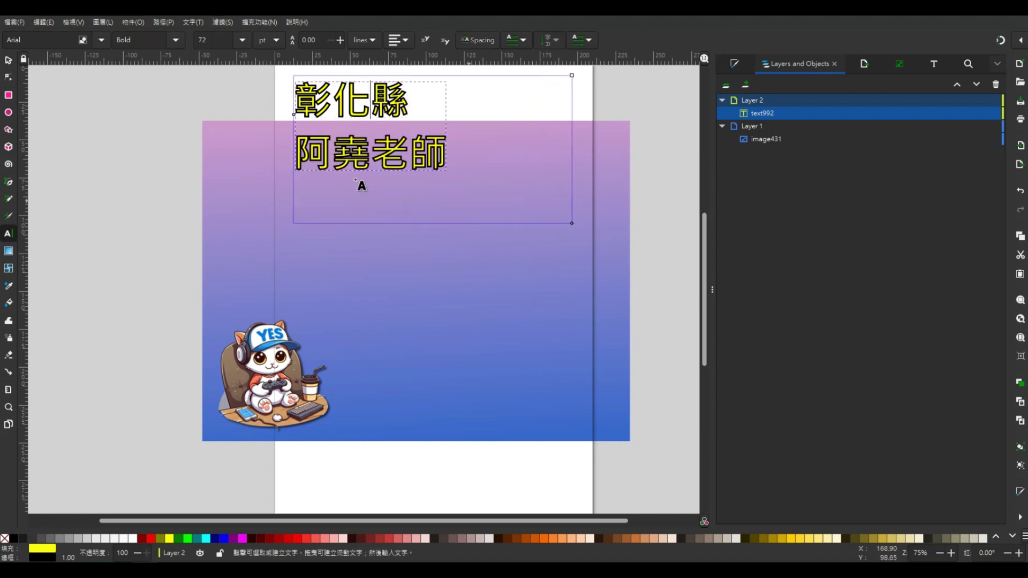
{"action": "left_click", "coordinate": [8, 60]}
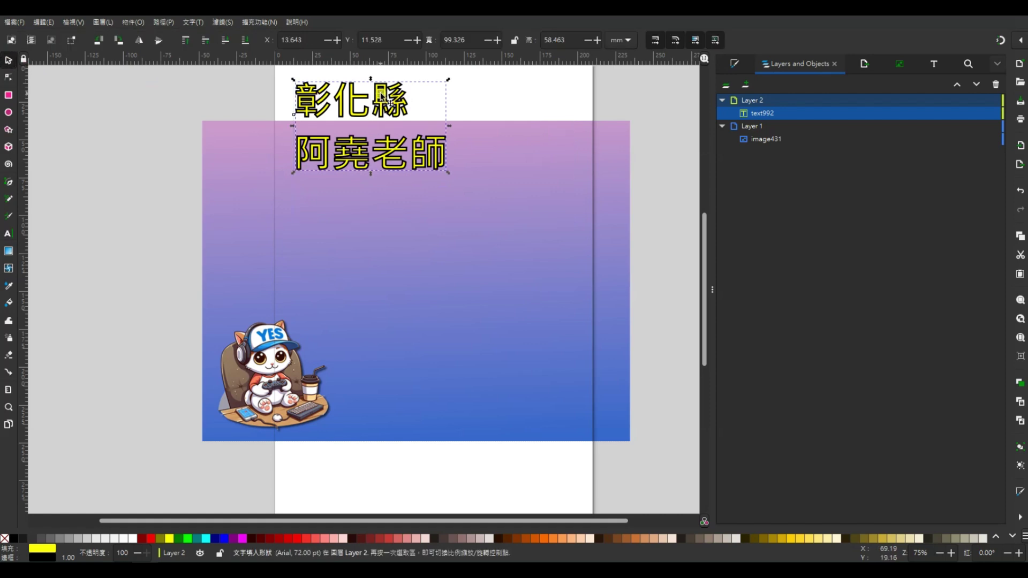
{"action": "left_click_drag", "start_coordinate": [383, 99], "coordinate": [440, 161]}
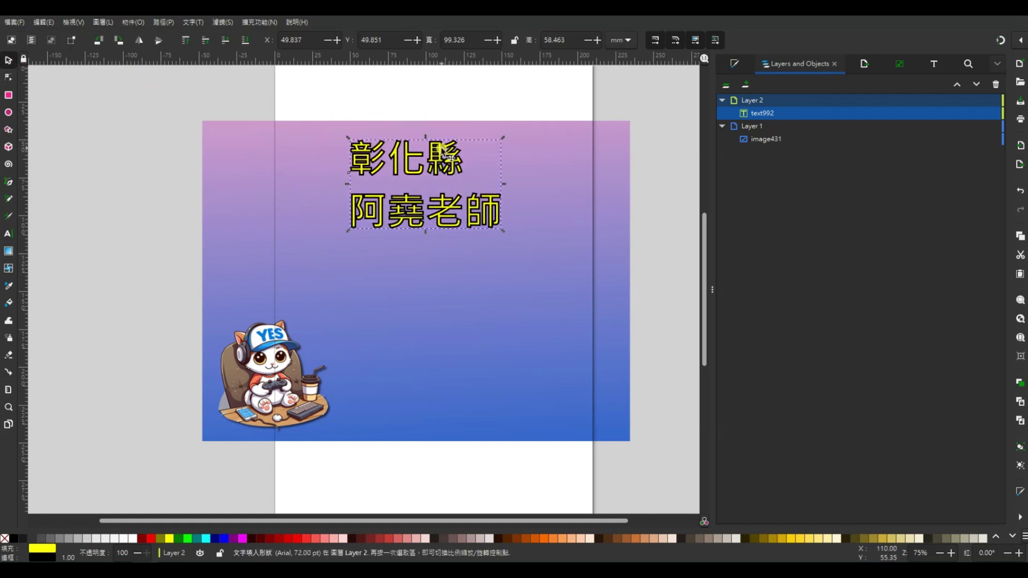
Select all the title's characters and keep their font style Bold
{"action": "double_click", "coordinate": [362, 155]}
{"action": "key", "text": "ctrl+a"}
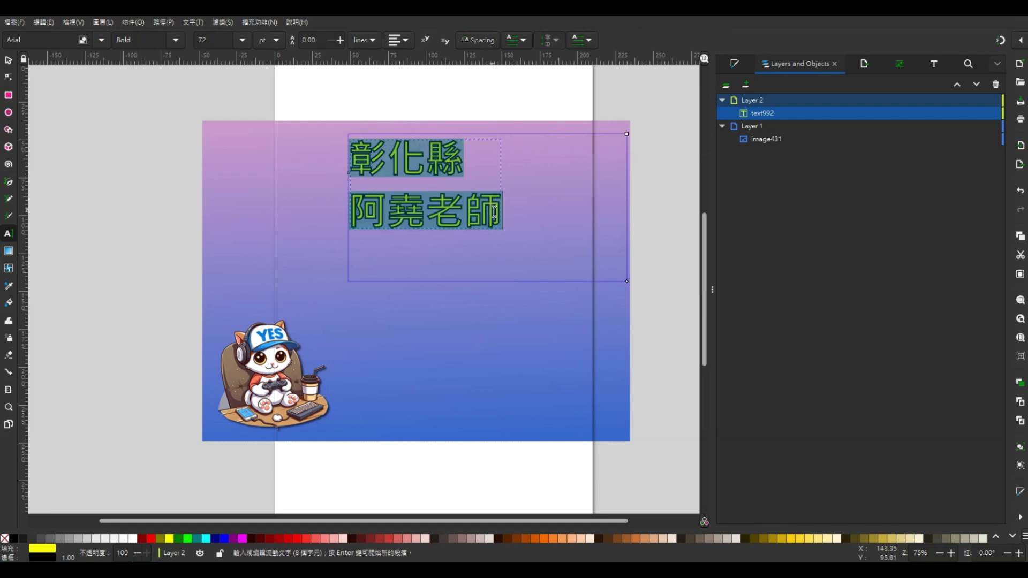
{"action": "left_click", "coordinate": [175, 40]}
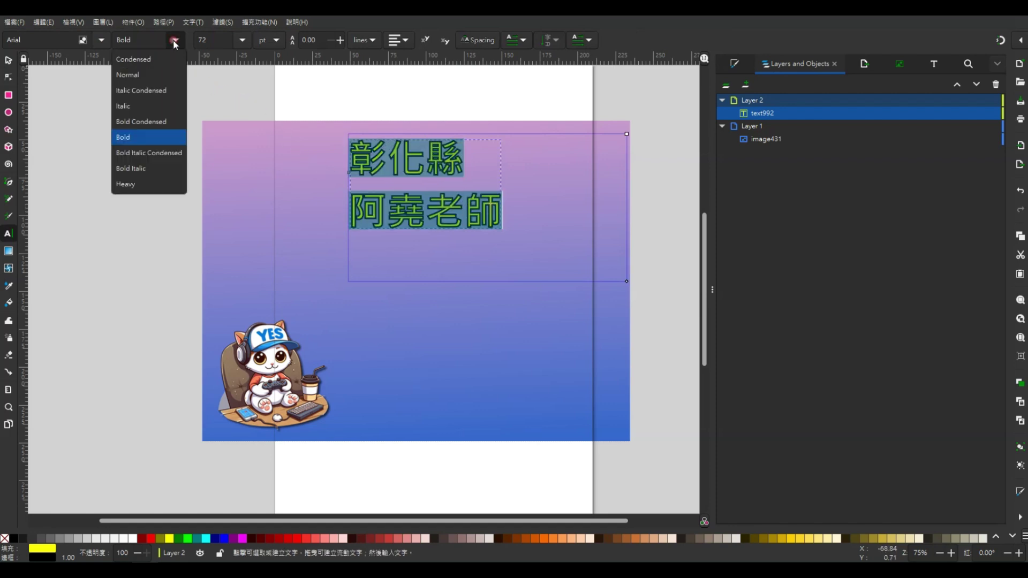
{"action": "left_click", "coordinate": [149, 138]}
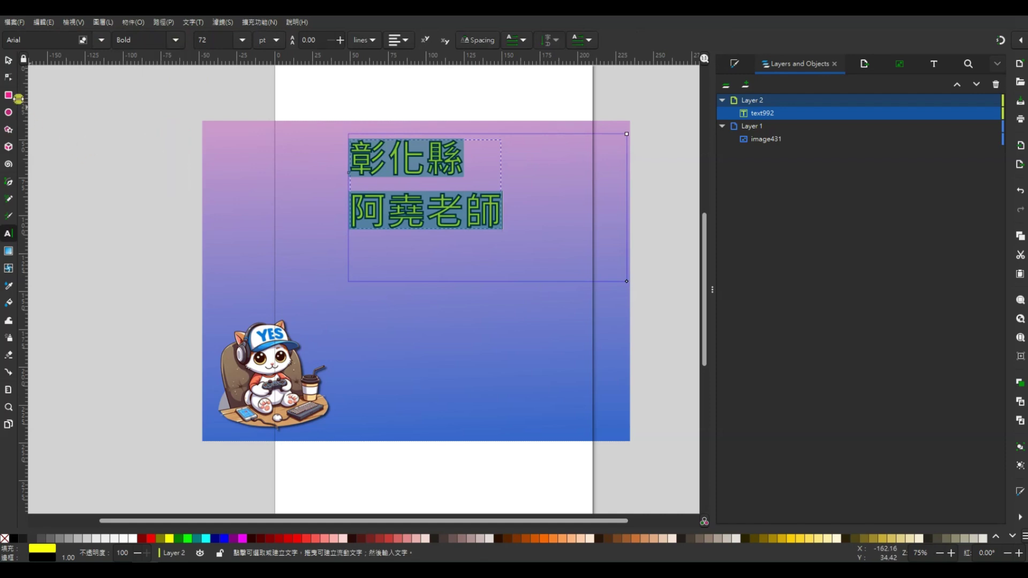
{"action": "left_click", "coordinate": [9, 63]}
Add a two-line 'Yauger' / '123' text and line it up under the Chinese title
{"action": "left_click", "coordinate": [409, 254]}
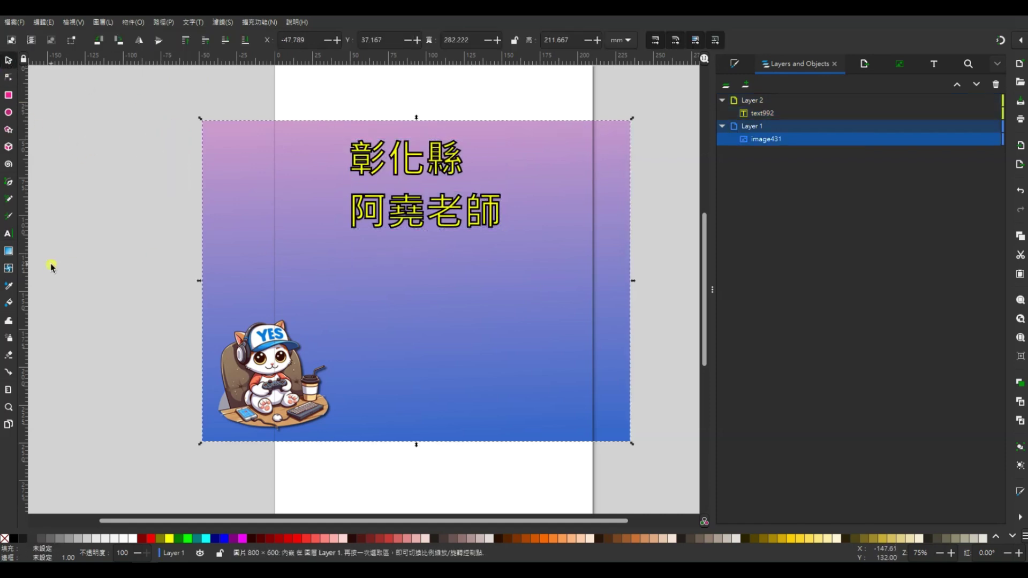
{"action": "left_click", "coordinate": [8, 233]}
{"action": "left_click_drag", "start_coordinate": [336, 249], "coordinate": [521, 323]}
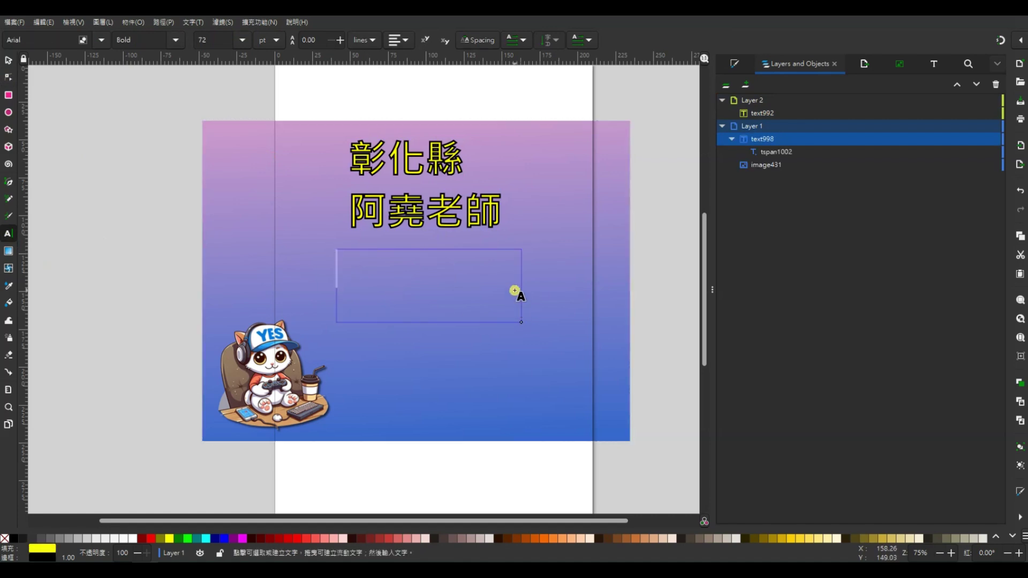
{"action": "type", "text": "Ya"}
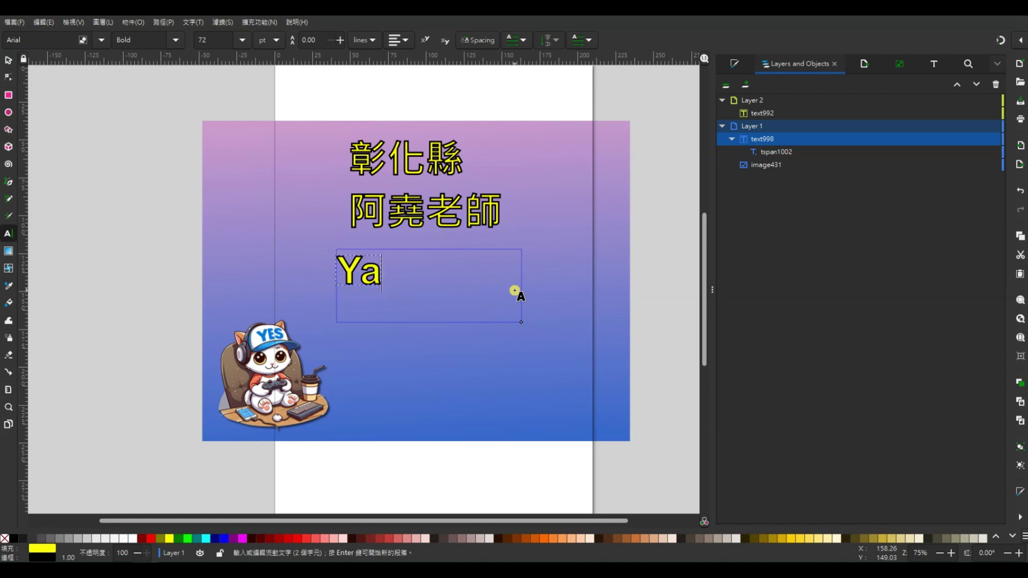
{"action": "type", "text": "uger    "}
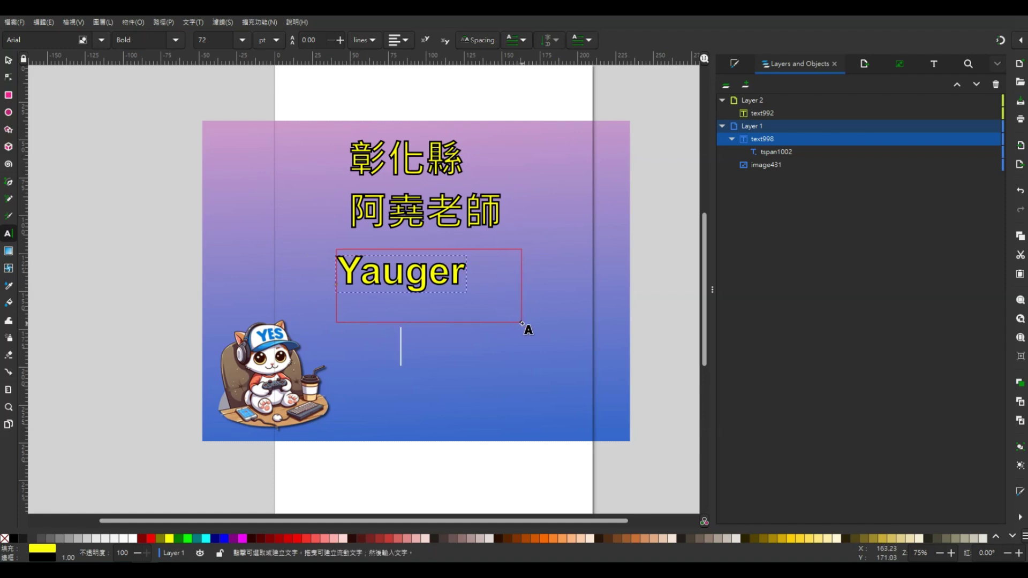
{"action": "type", "text": "  123"}
{"action": "left_click", "coordinate": [8, 59]}
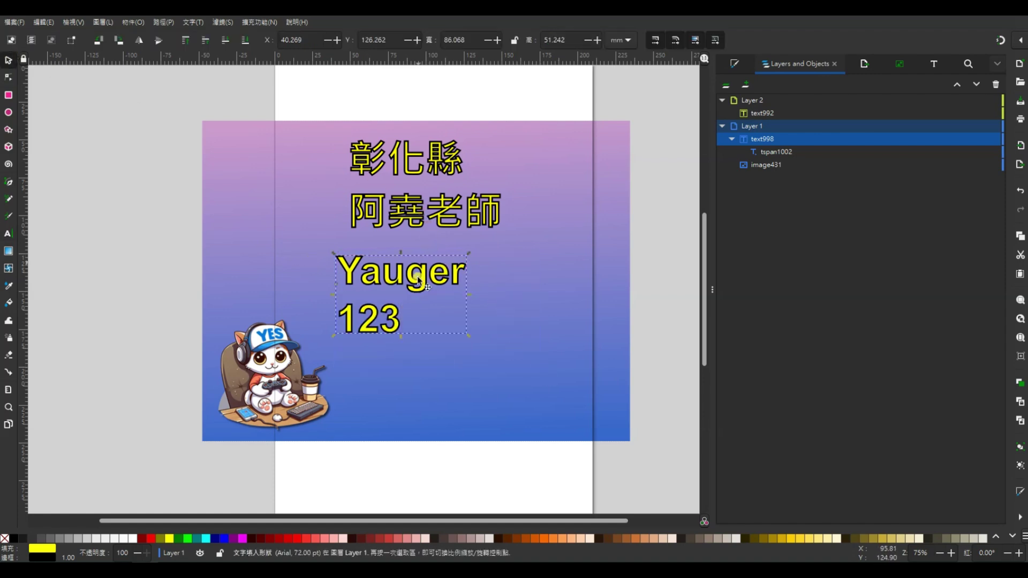
{"action": "left_click_drag", "start_coordinate": [419, 284], "coordinate": [435, 272]}
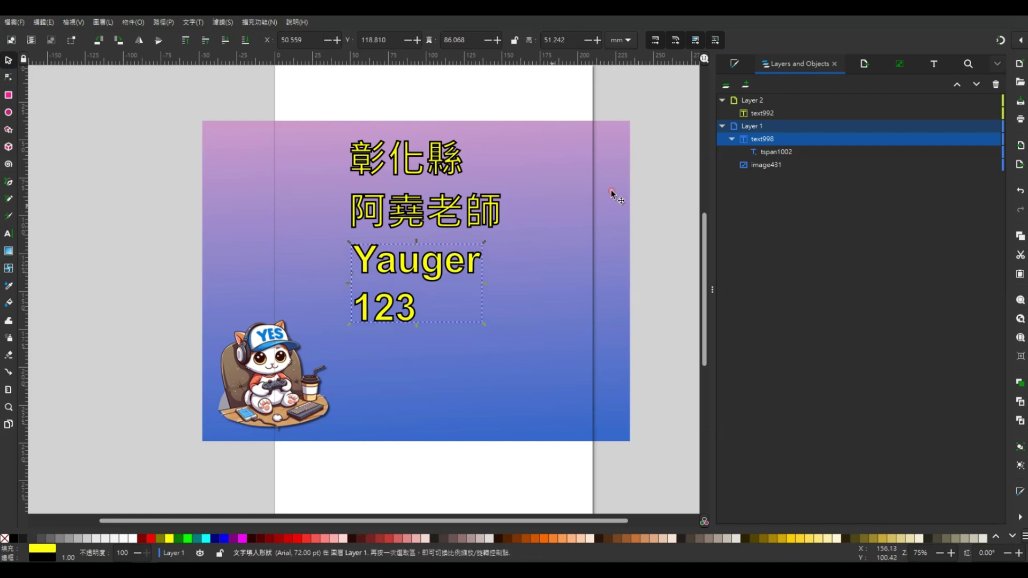
Scale the gradient background down to a smaller landscape panel
{"action": "left_click", "coordinate": [644, 179]}
{"action": "left_click", "coordinate": [607, 188]}
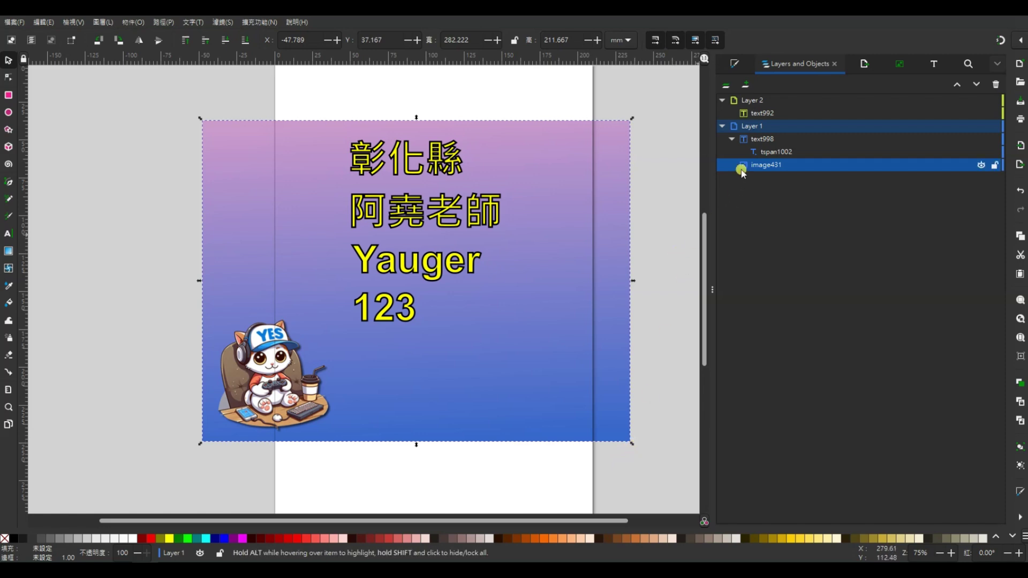
{"action": "mouse_move", "coordinate": [632, 447]}
{"action": "left_mouse_down"}
{"action": "mouse_move", "coordinate": [562, 331]}
{"action": "mouse_move", "coordinate": [560, 347]}
{"action": "left_mouse_up"}
Move the Yauger 123 text object out of Layer 1 to the top level
{"action": "left_click", "coordinate": [758, 140]}
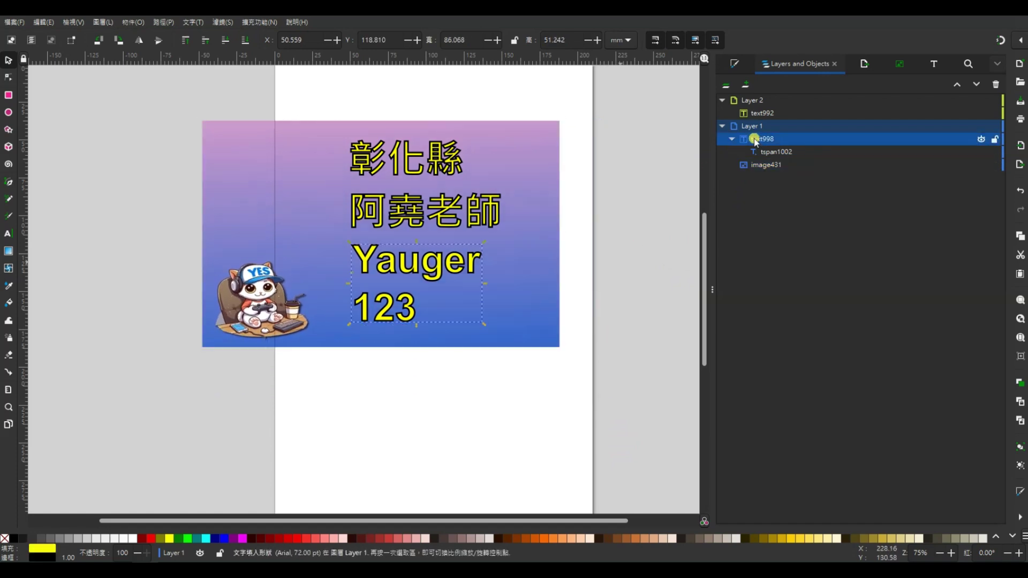
{"action": "left_click_drag", "start_coordinate": [755, 139], "coordinate": [773, 117]}
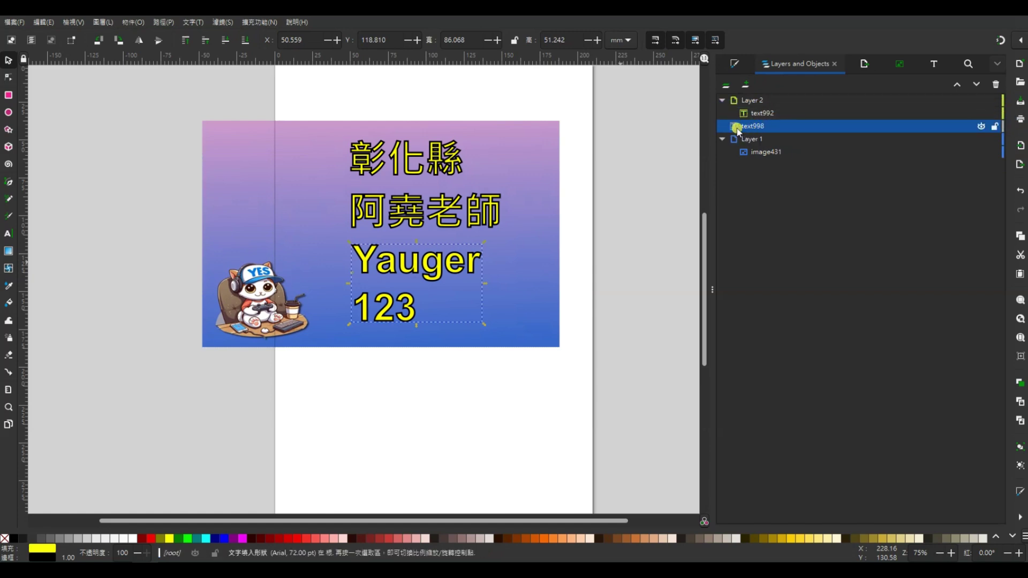
{"action": "left_click", "coordinate": [762, 114]}
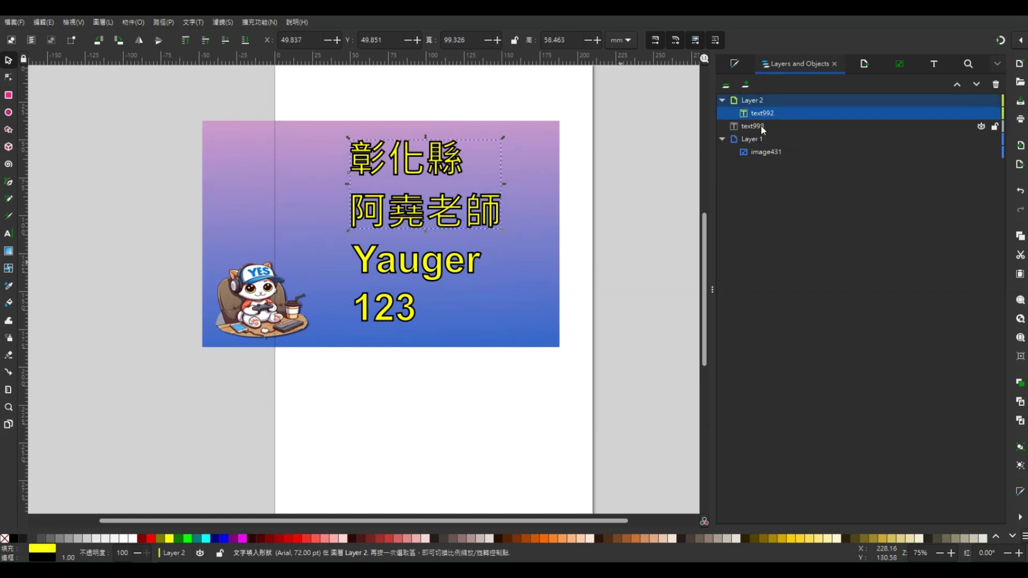
{"action": "left_click", "coordinate": [763, 127]}
{"action": "left_click", "coordinate": [756, 102]}
{"action": "left_click", "coordinate": [755, 140]}
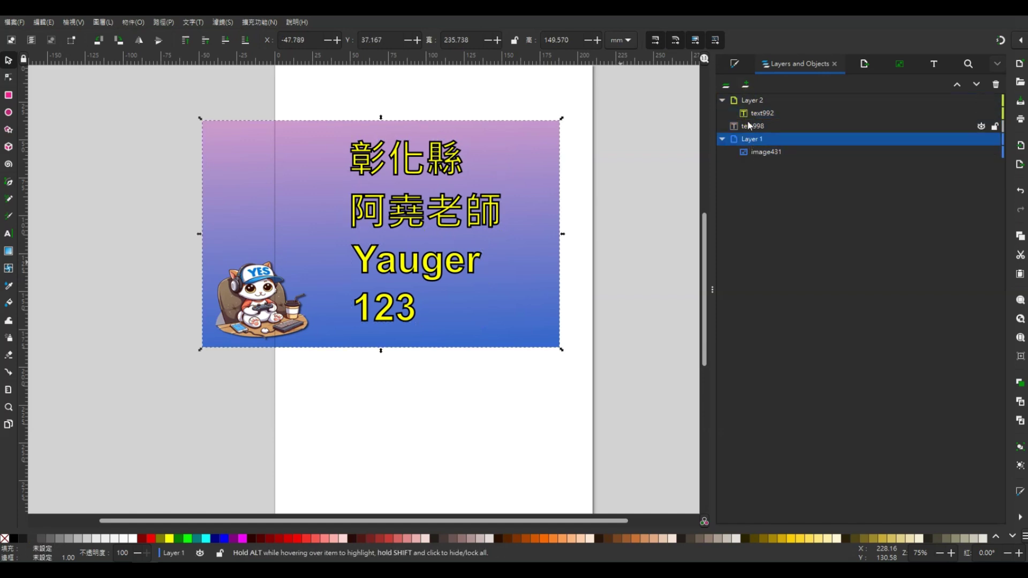
{"action": "left_click", "coordinate": [146, 119]}
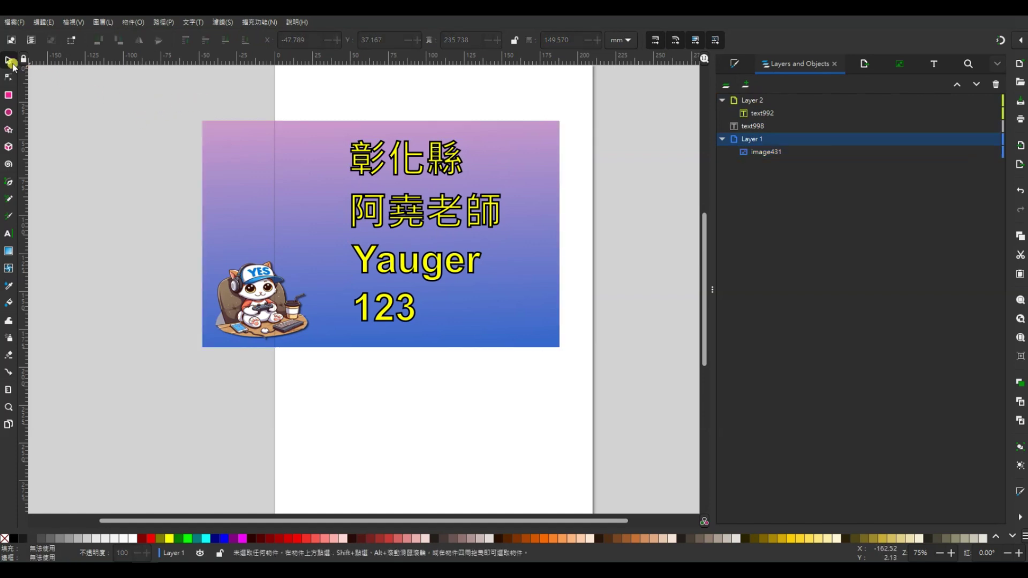
{"action": "left_click_drag", "start_coordinate": [168, 91], "coordinate": [617, 415]}
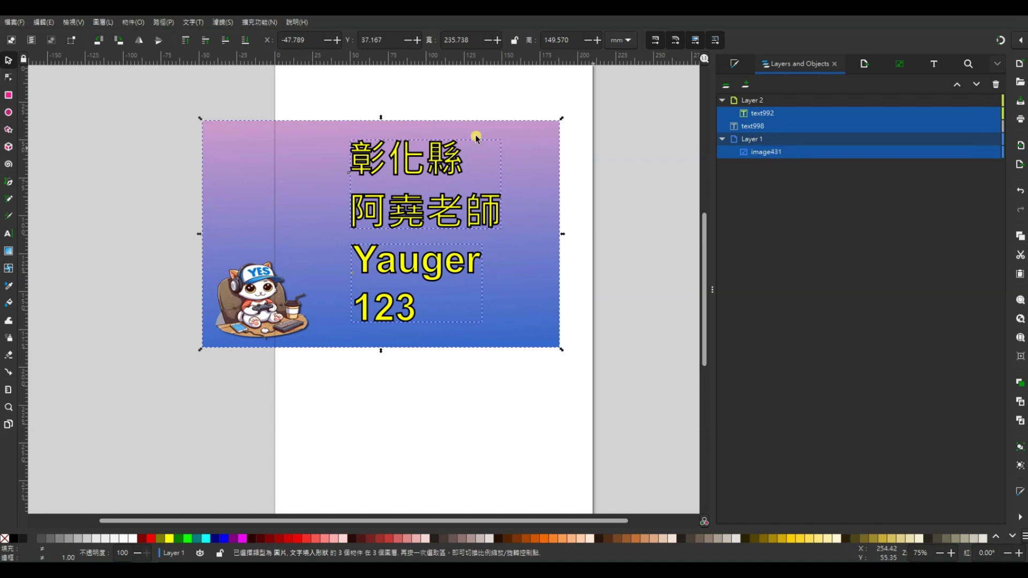
{"action": "left_click", "coordinate": [132, 23]}
{"action": "mouse_move", "coordinate": [170, 157]}
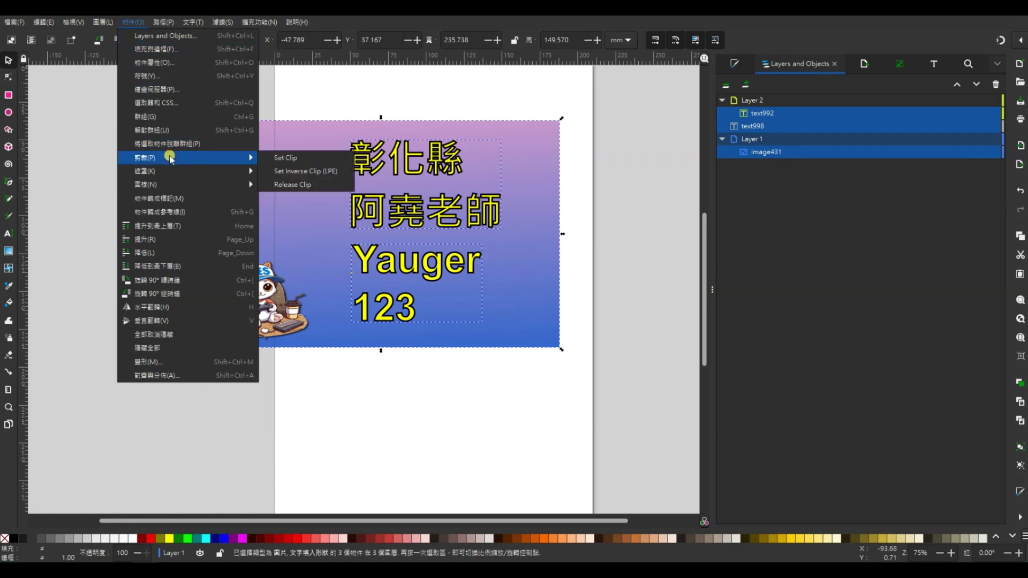
{"action": "left_click", "coordinate": [318, 161]}
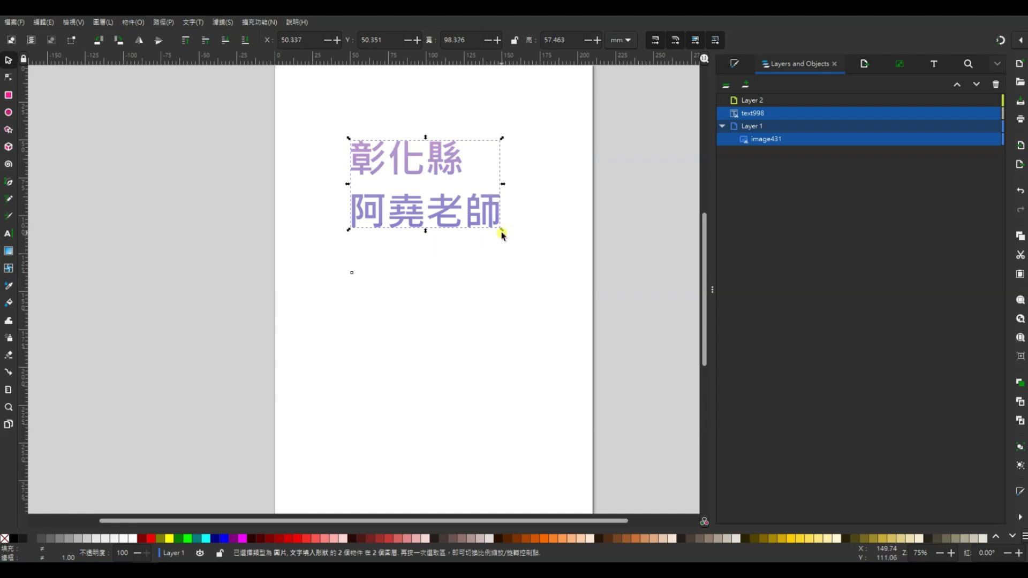
{"action": "left_click", "coordinate": [530, 239]}
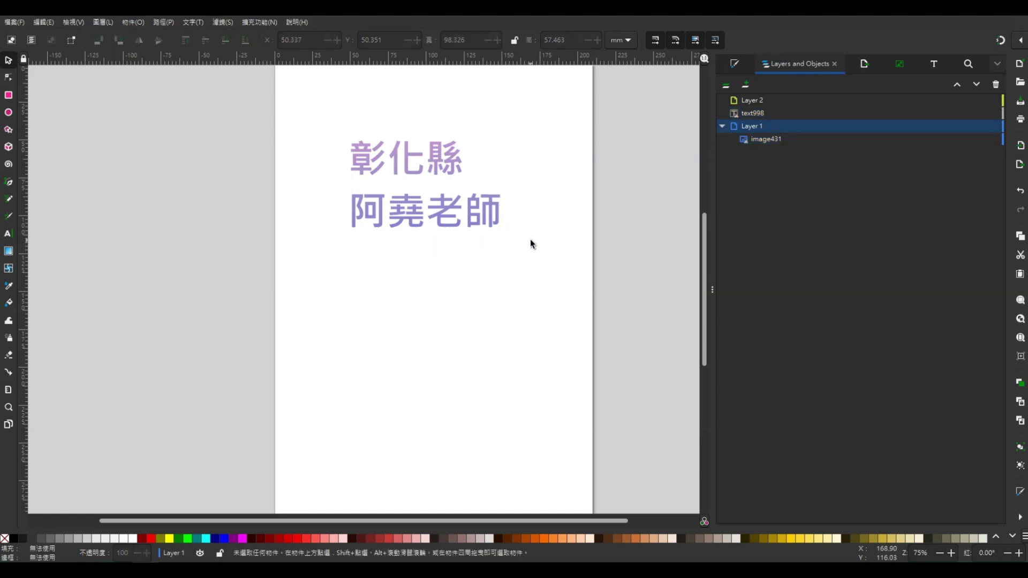
{"action": "key", "text": "ctrl+z"}
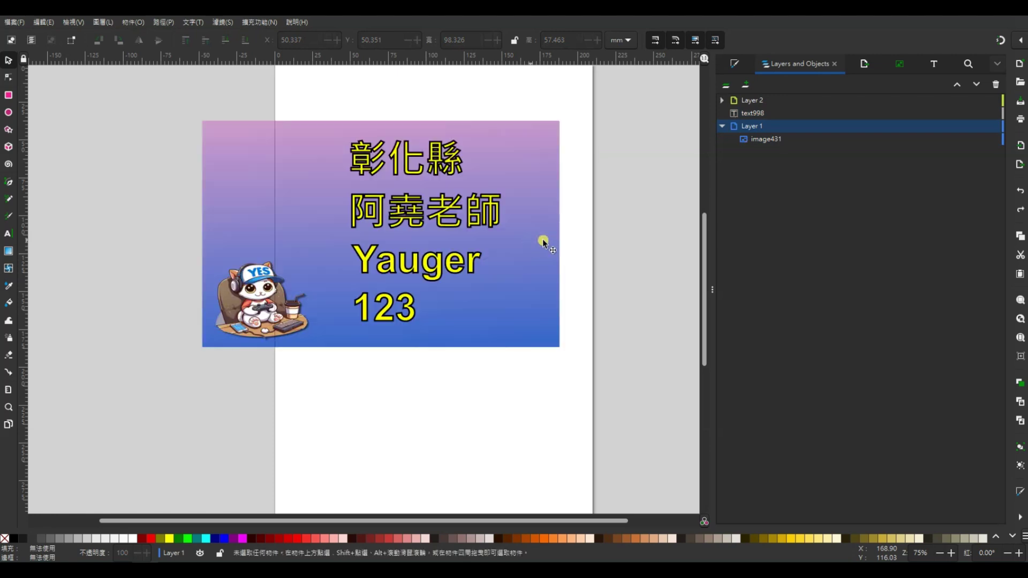
Duplicate the gradient background image inside Layer 1
{"action": "left_click", "coordinate": [553, 255]}
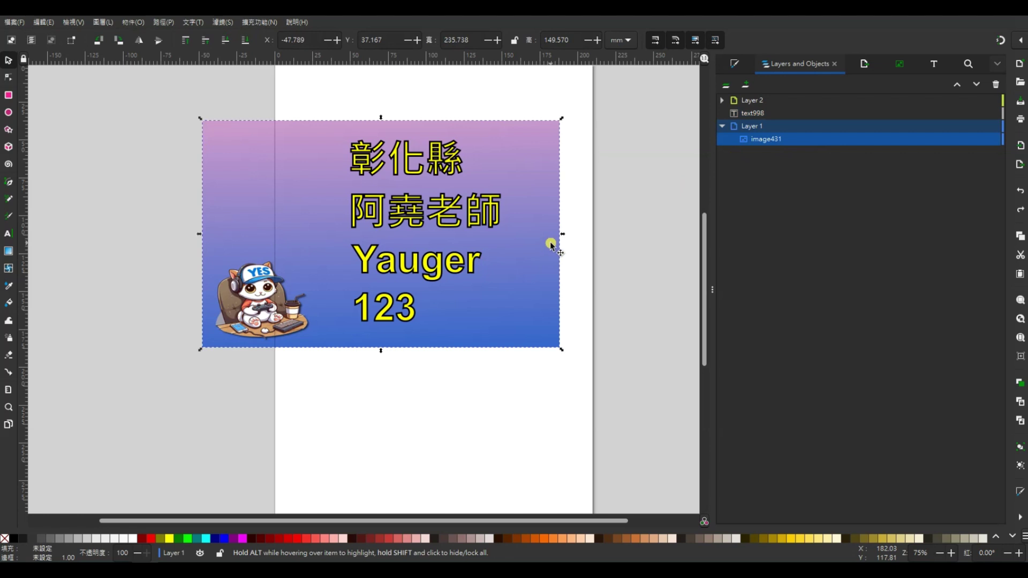
{"action": "right_click", "coordinate": [533, 217]}
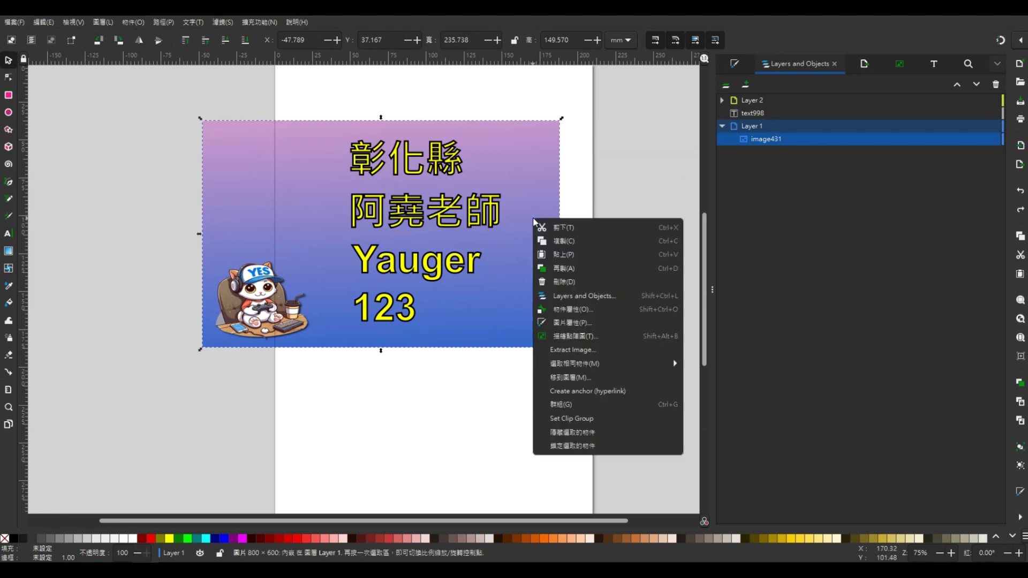
{"action": "left_click", "coordinate": [568, 268]}
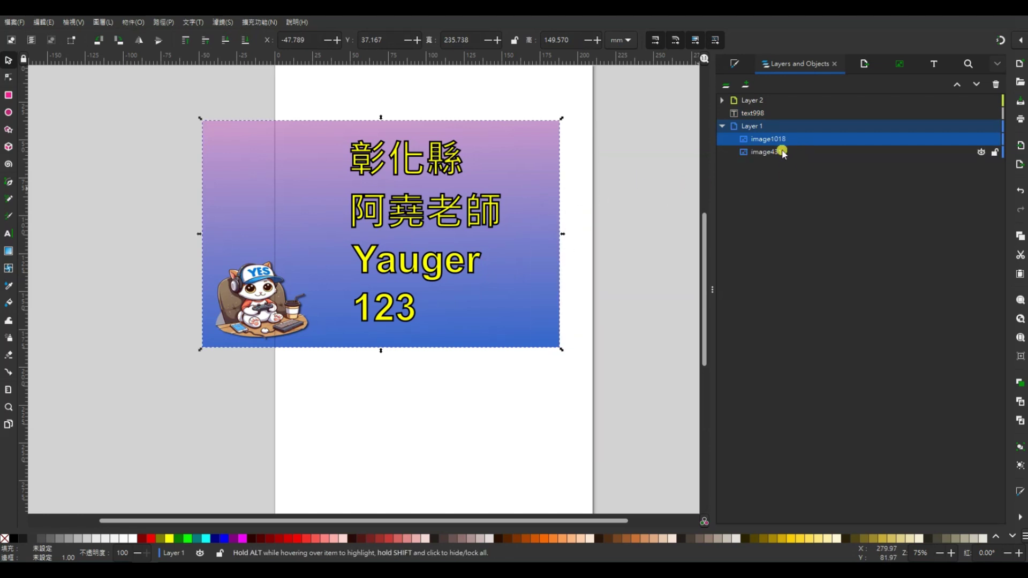
Expand Layer 2 and select the Yauger 123 text together with the original background image
{"action": "left_click", "coordinate": [778, 152]}
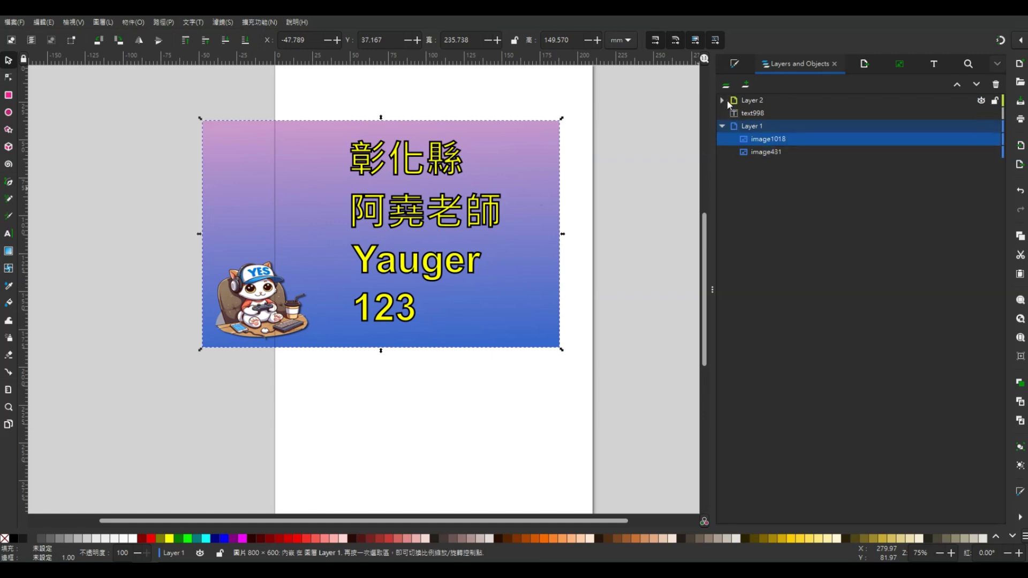
{"action": "left_click", "coordinate": [722, 101]}
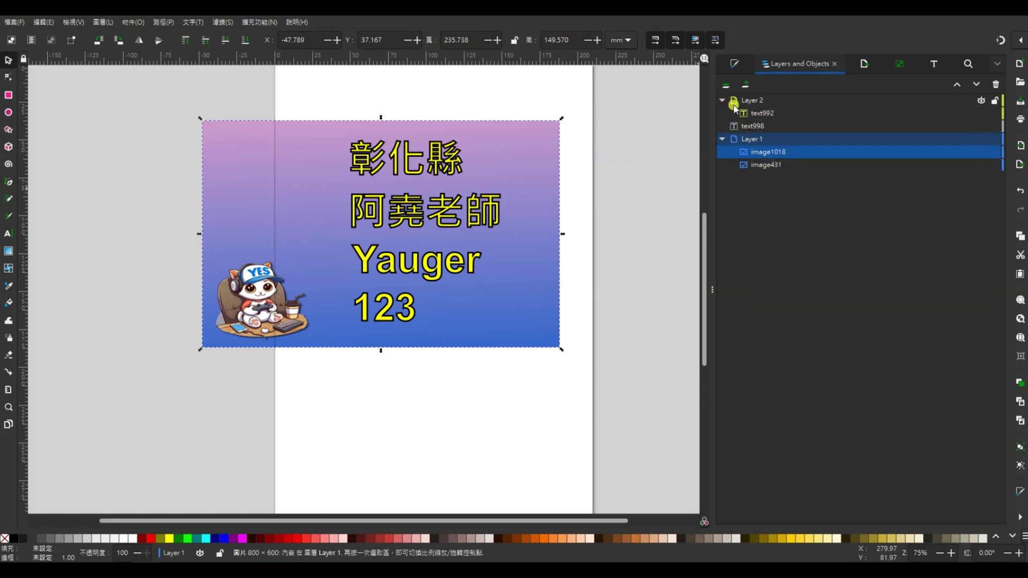
{"action": "left_click", "coordinate": [759, 126]}
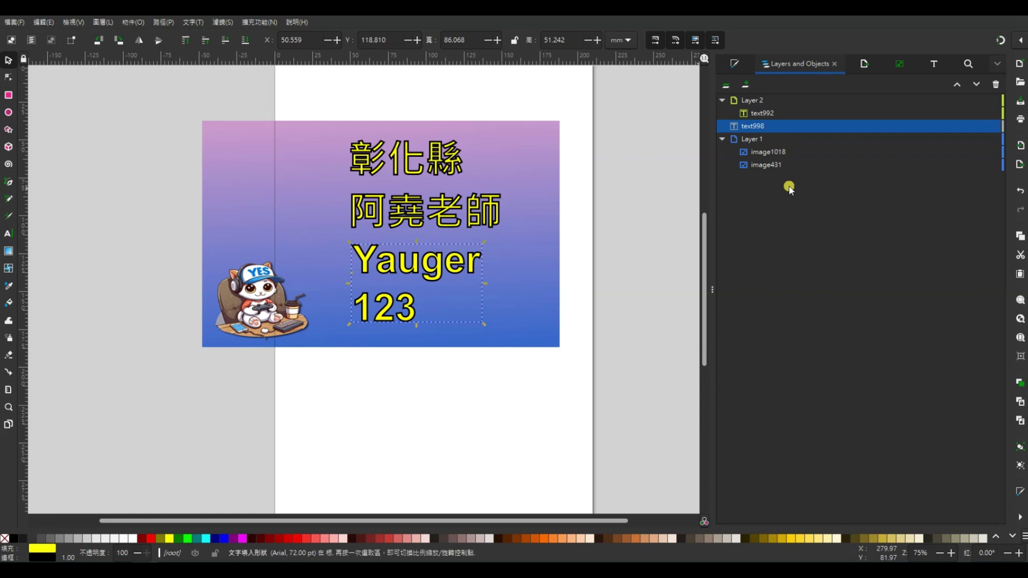
{"action": "left_click", "coordinate": [767, 164], "text": "ctrl"}
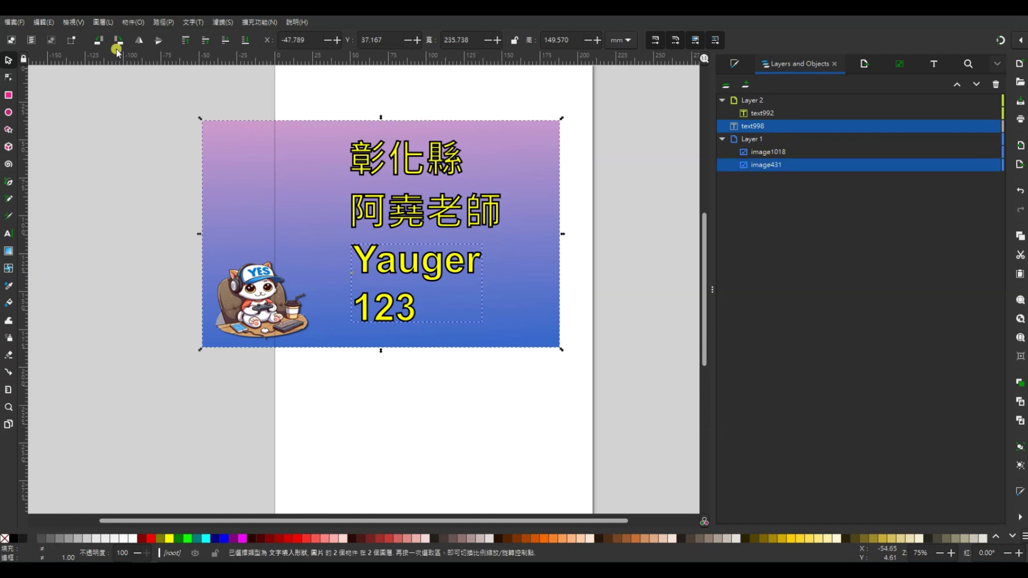
Clip one gradient image copy to Yauger 123 and mask another with the Chinese title
{"action": "left_click", "coordinate": [131, 22]}
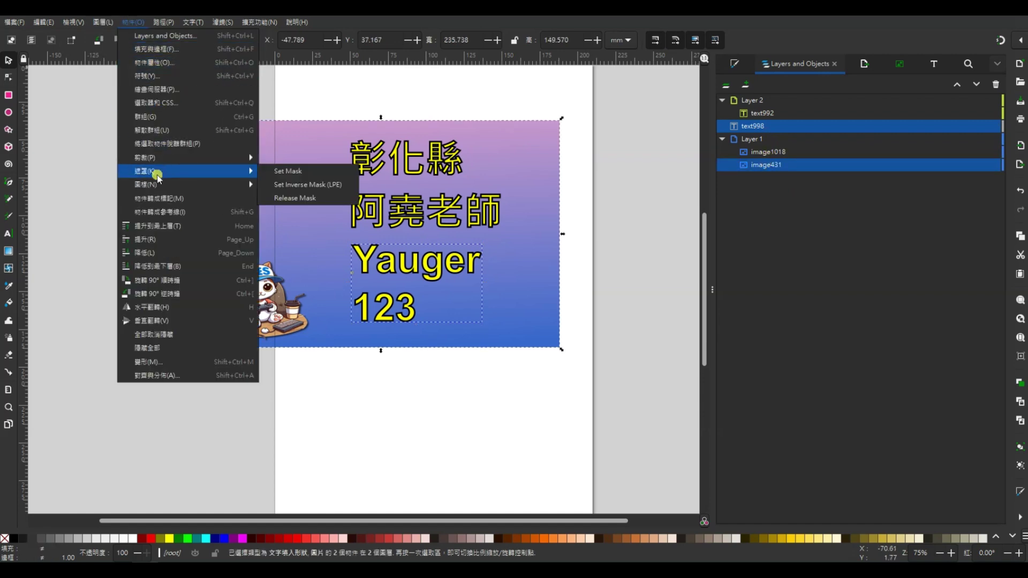
{"action": "mouse_move", "coordinate": [146, 158]}
{"action": "left_click", "coordinate": [283, 157]}
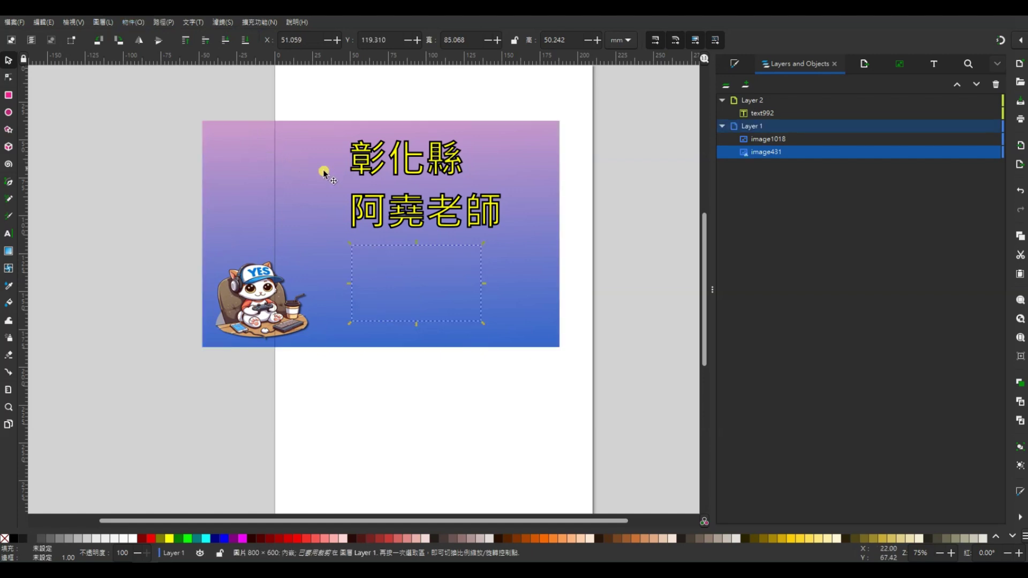
{"action": "left_click", "coordinate": [764, 113]}
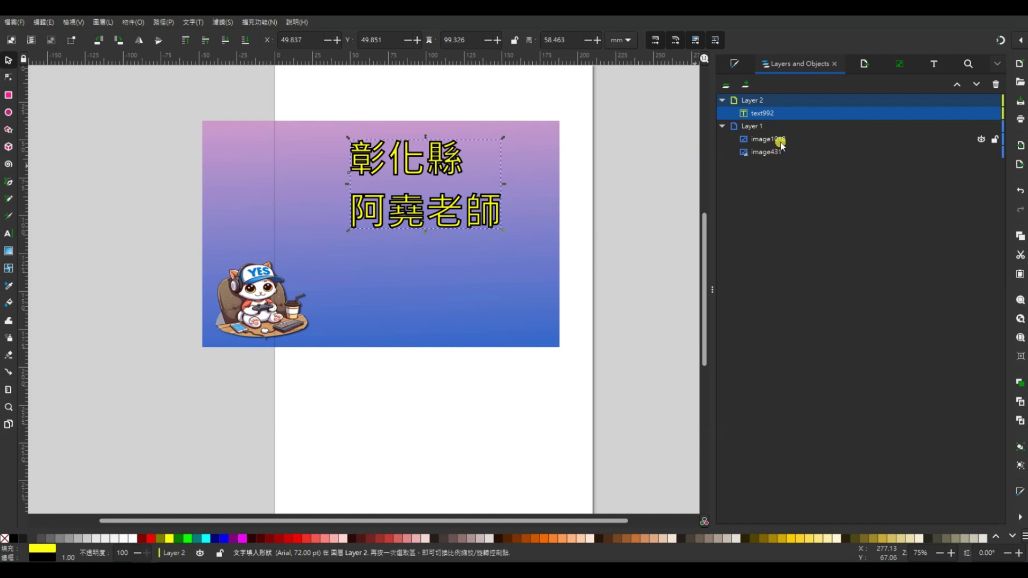
{"action": "left_click", "coordinate": [781, 142], "text": "ctrl"}
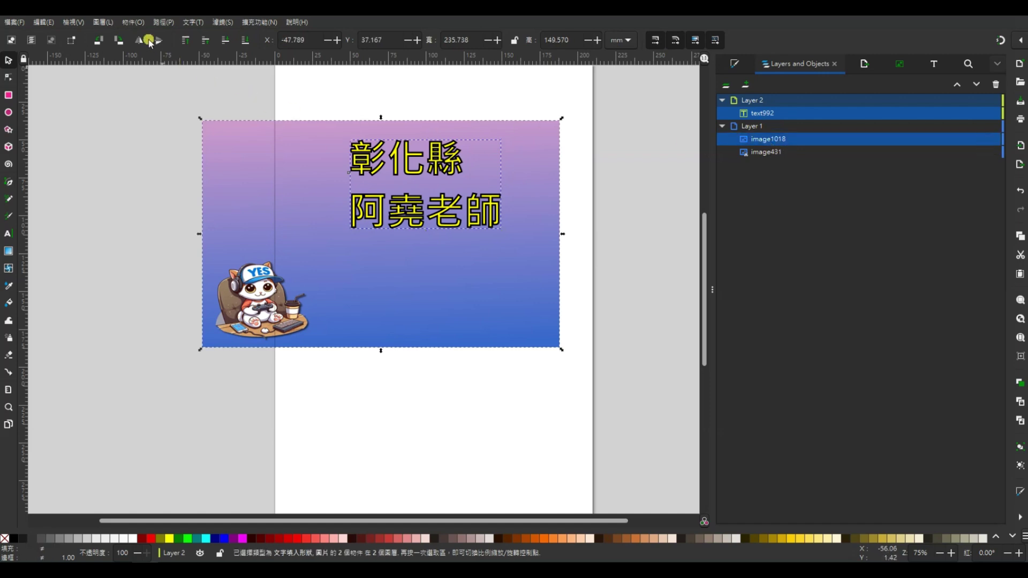
{"action": "left_click", "coordinate": [133, 22]}
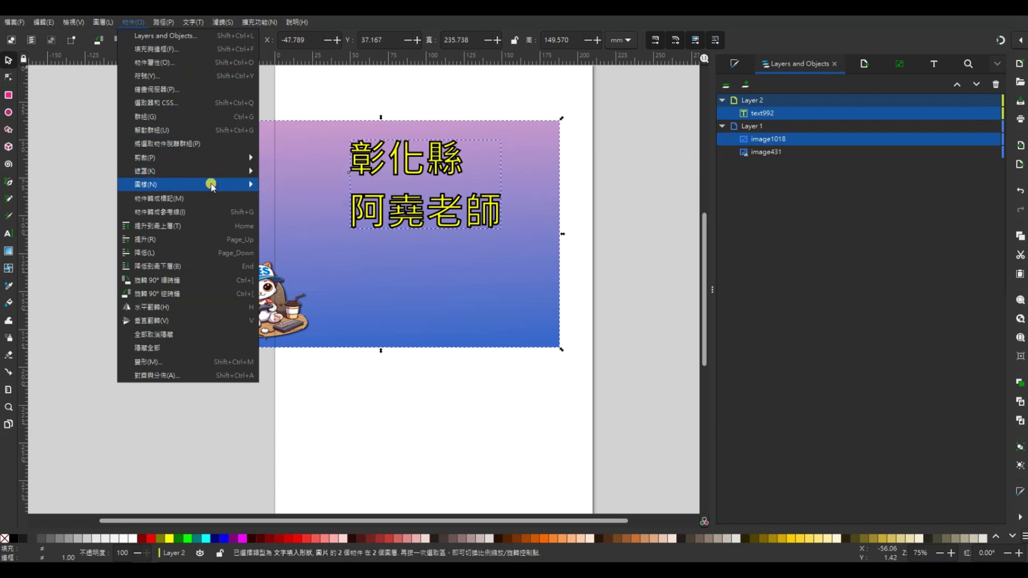
{"action": "mouse_move", "coordinate": [153, 171]}
{"action": "left_click", "coordinate": [274, 157]}
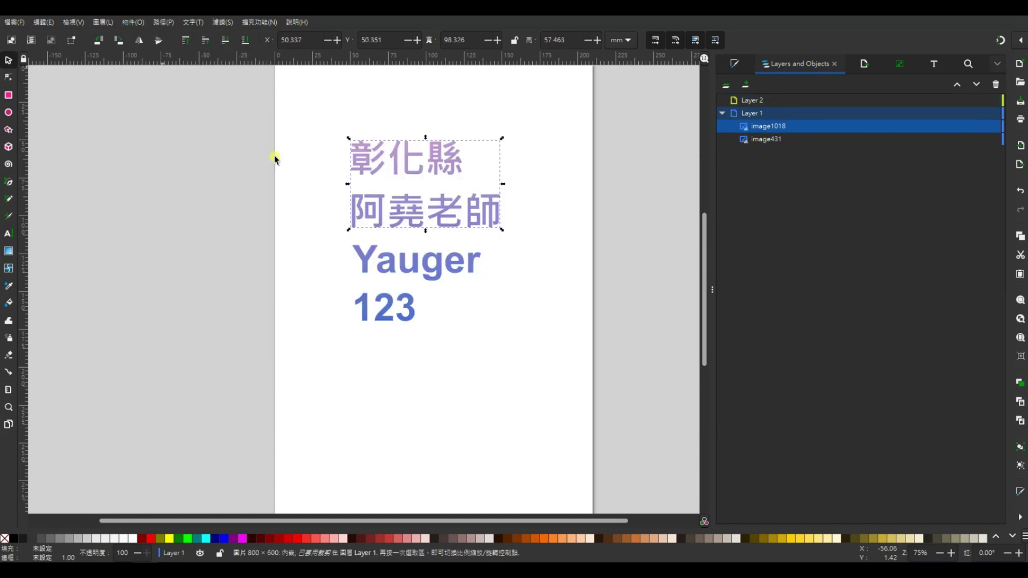
{"action": "left_click", "coordinate": [551, 232]}
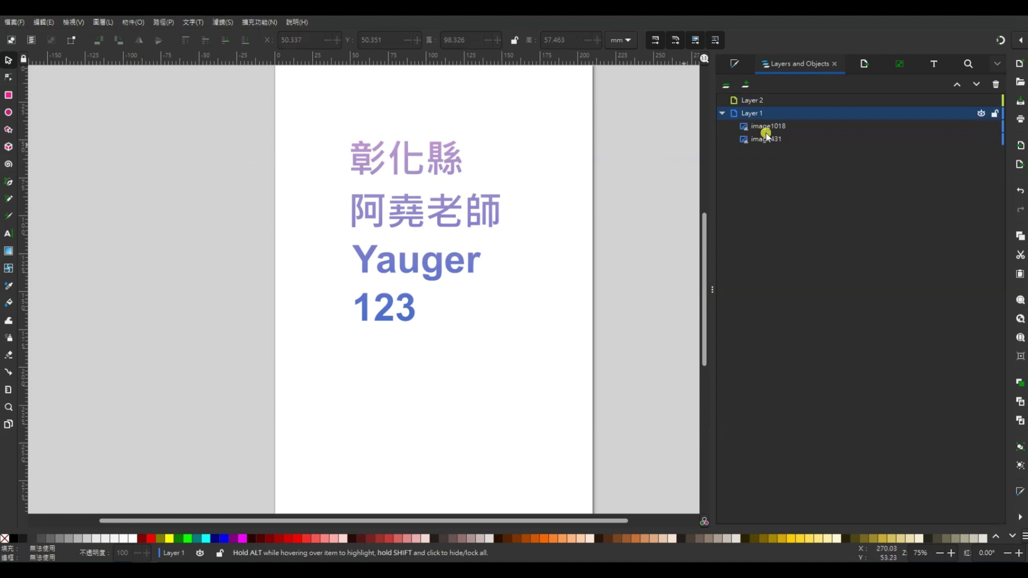
Open the export settings and choose PDF as the export format
{"action": "left_click", "coordinate": [21, 22]}
{"action": "left_click", "coordinate": [53, 185]}
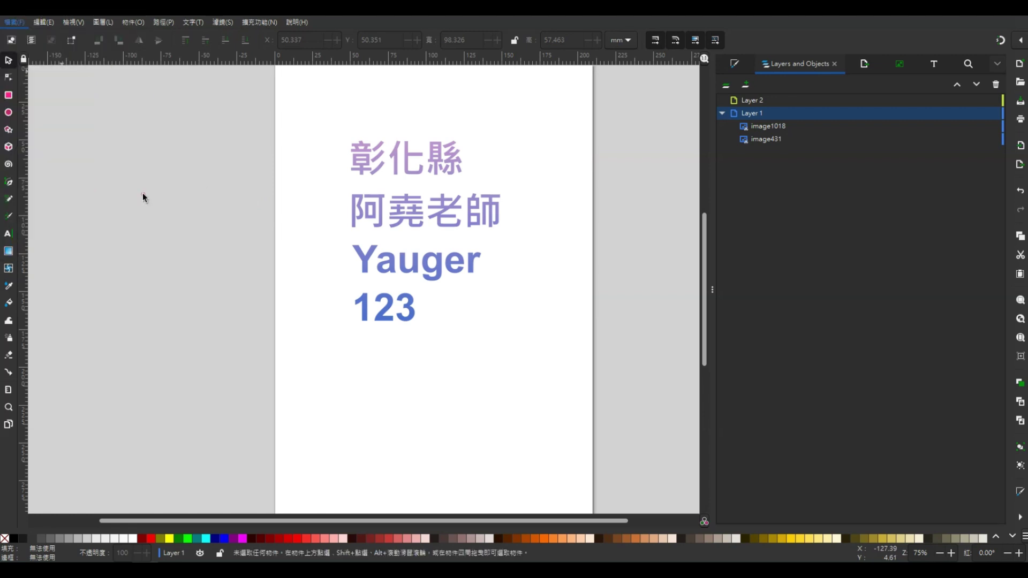
{"action": "left_click", "coordinate": [996, 490]}
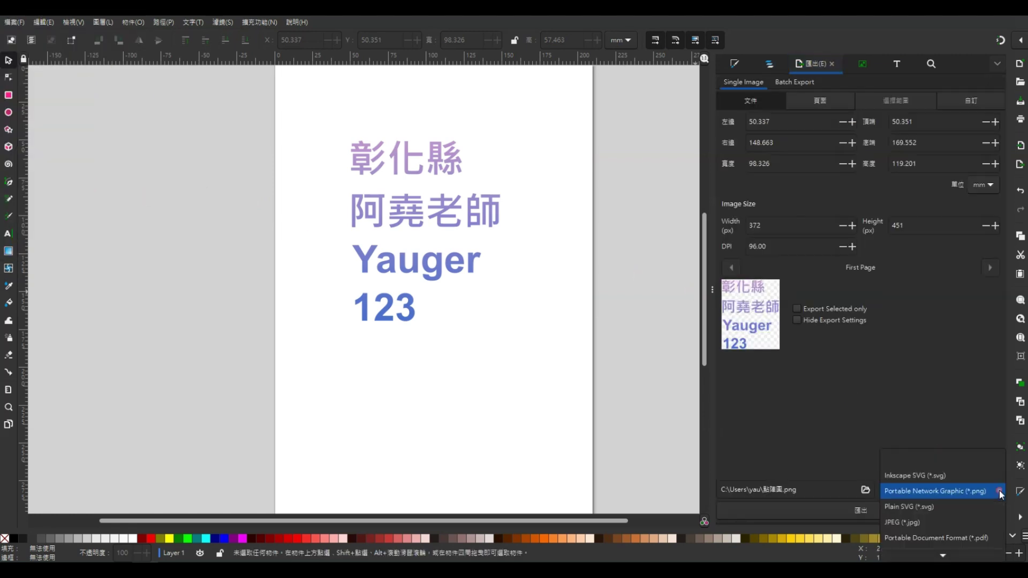
{"action": "left_click", "coordinate": [957, 540]}
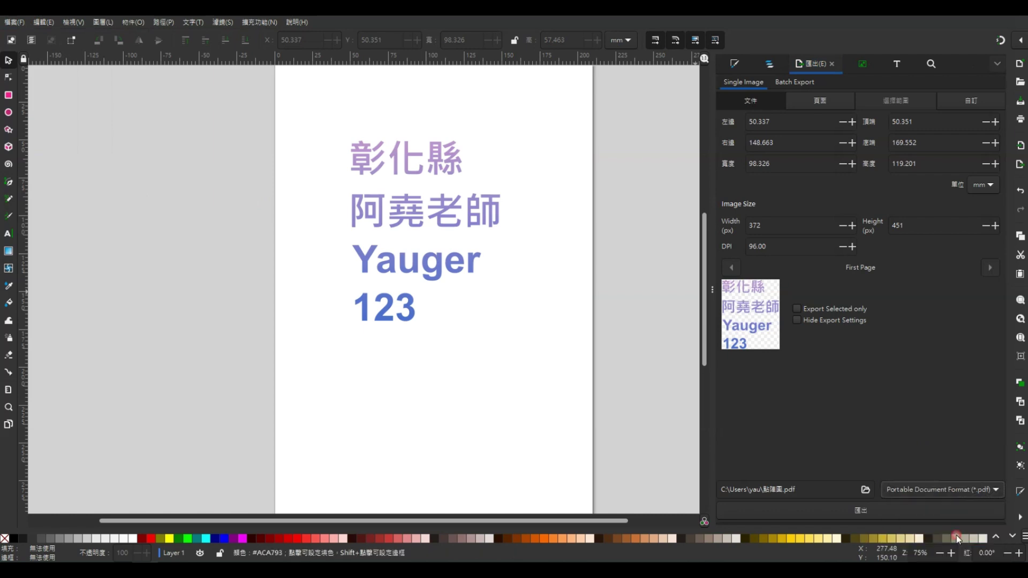
Save the export as a123.pdf in Downloads\1pic and accept the PDF options
{"action": "left_click", "coordinate": [862, 490]}
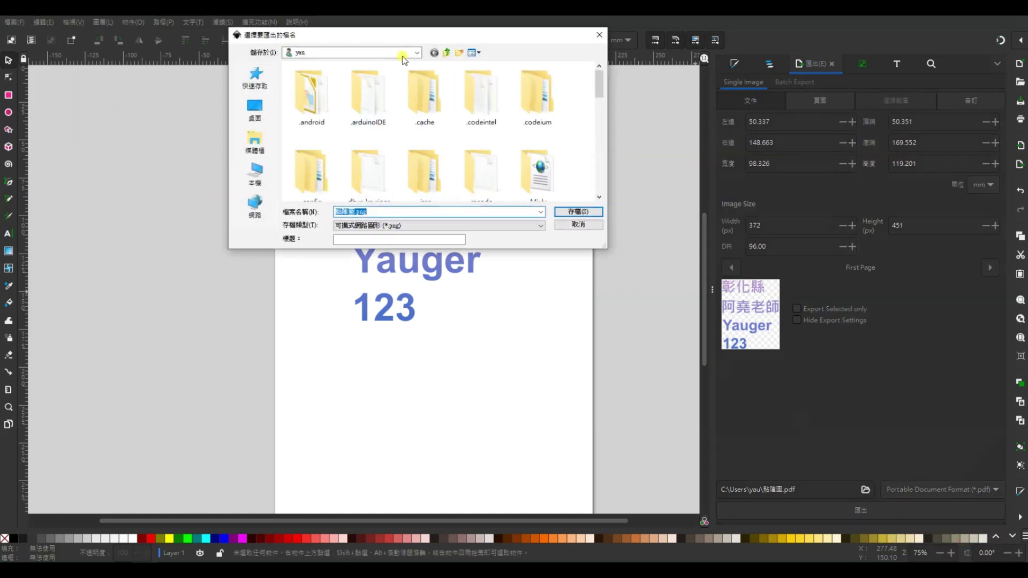
{"action": "left_click", "coordinate": [397, 53]}
{"action": "left_click", "coordinate": [321, 128]}
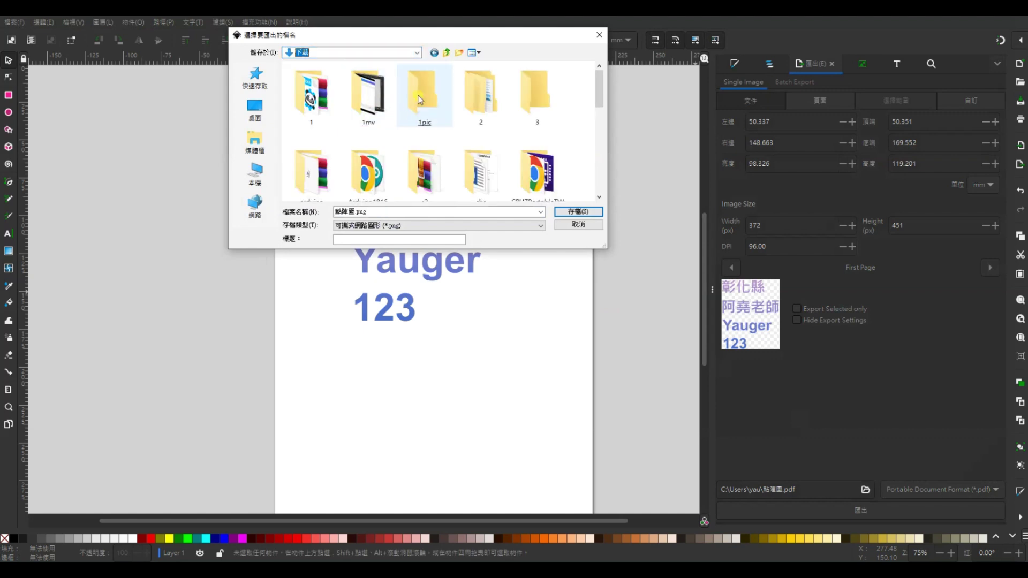
{"action": "double_click", "coordinate": [430, 97]}
{"action": "double_click", "coordinate": [355, 213]}
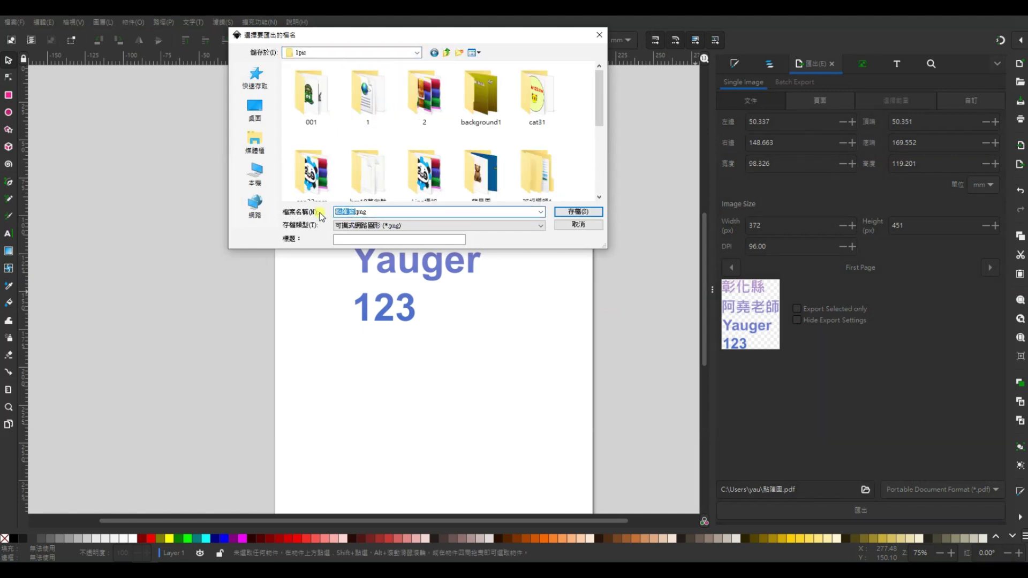
{"action": "type", "text": "123"}
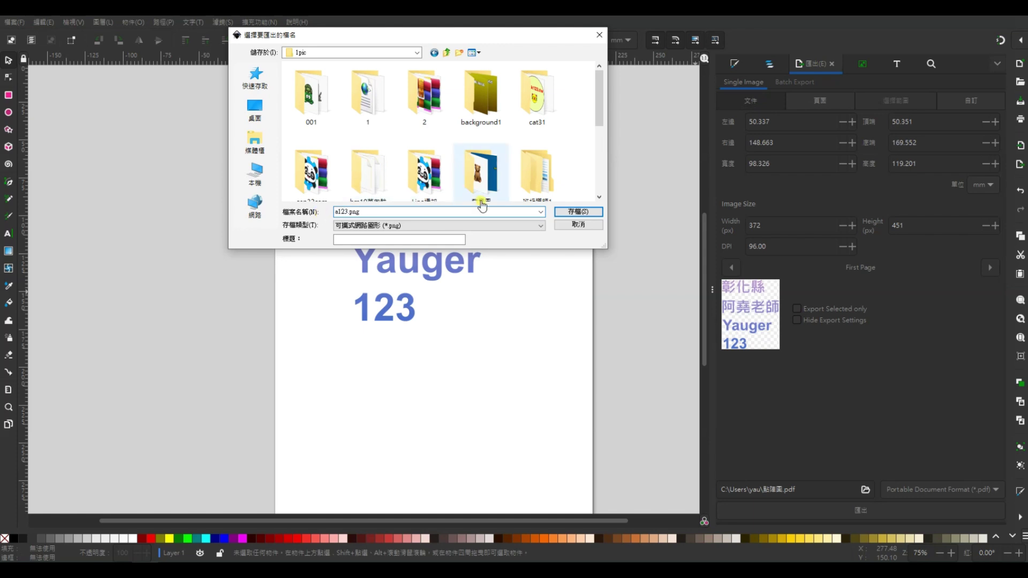
{"action": "left_click", "coordinate": [578, 212]}
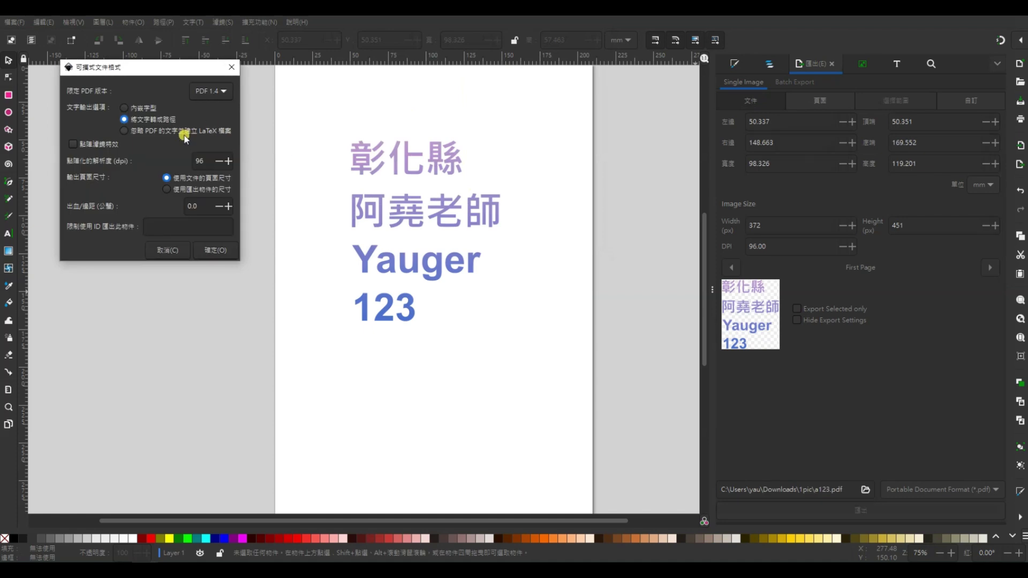
{"action": "left_click", "coordinate": [207, 251]}
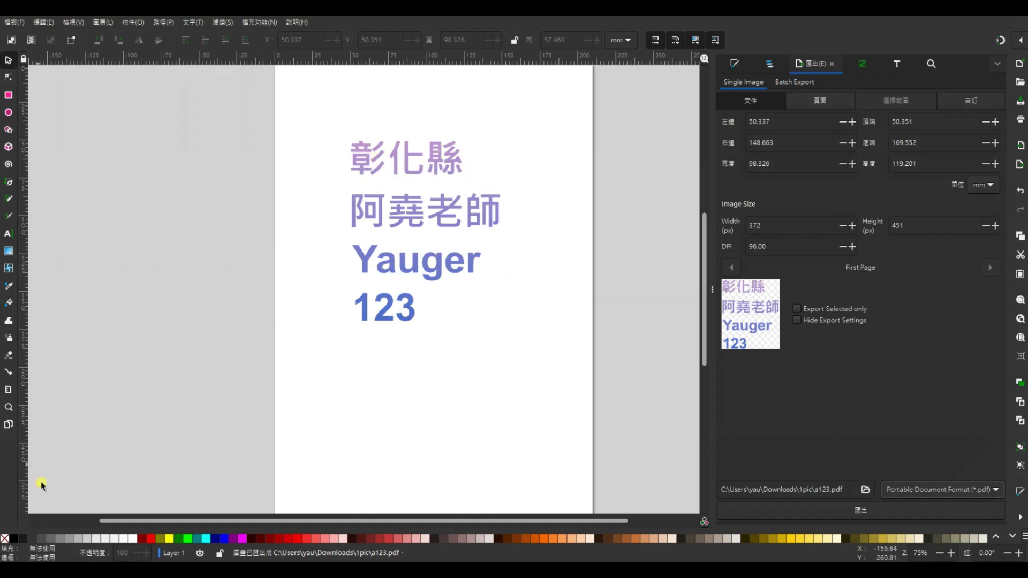
Upload a123.pdf from the 1pic folder into the Canva design's uploads
{"action": "left_click", "coordinate": [64, 524]}
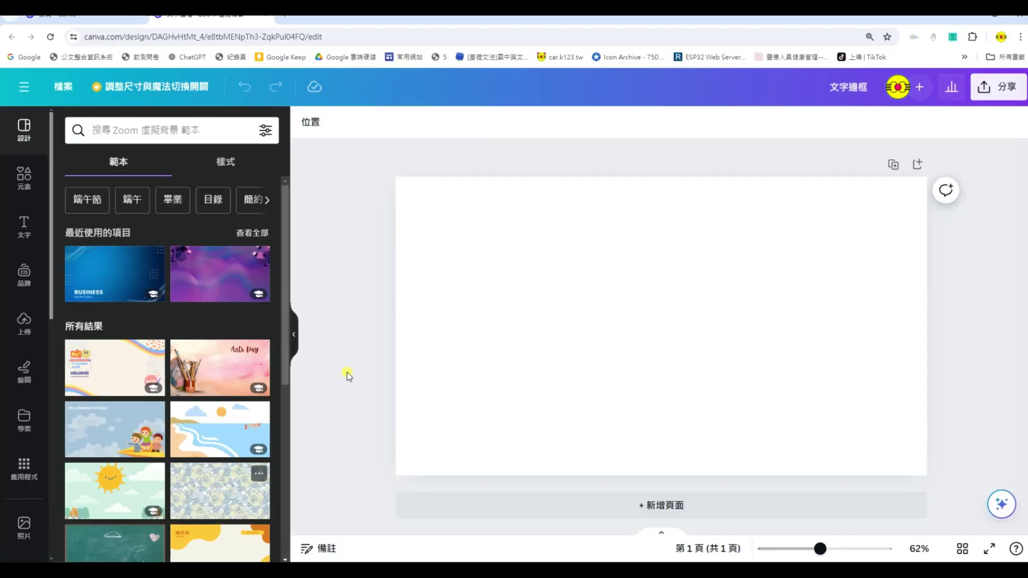
{"action": "left_click", "coordinate": [28, 322]}
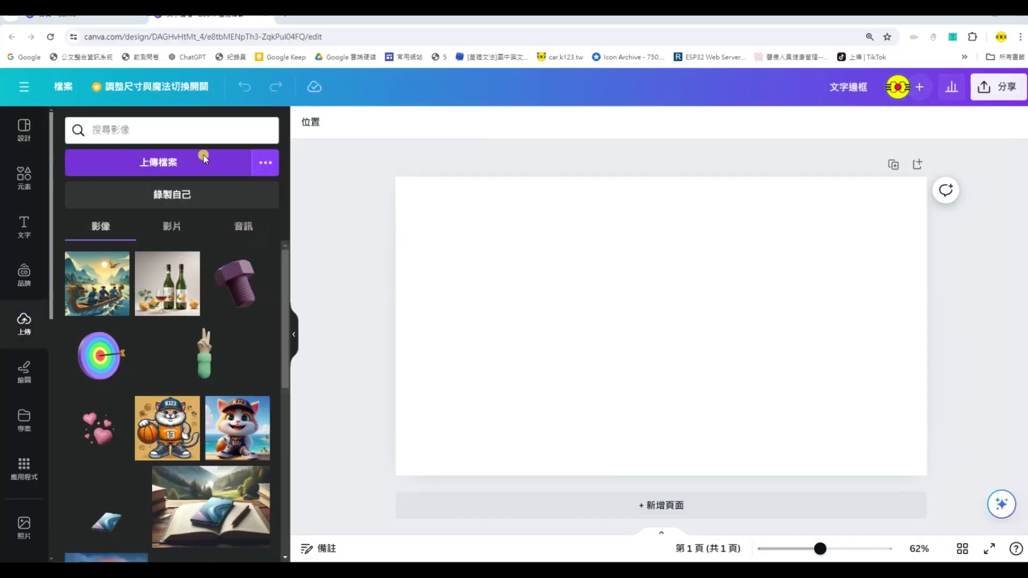
{"action": "left_click", "coordinate": [204, 159]}
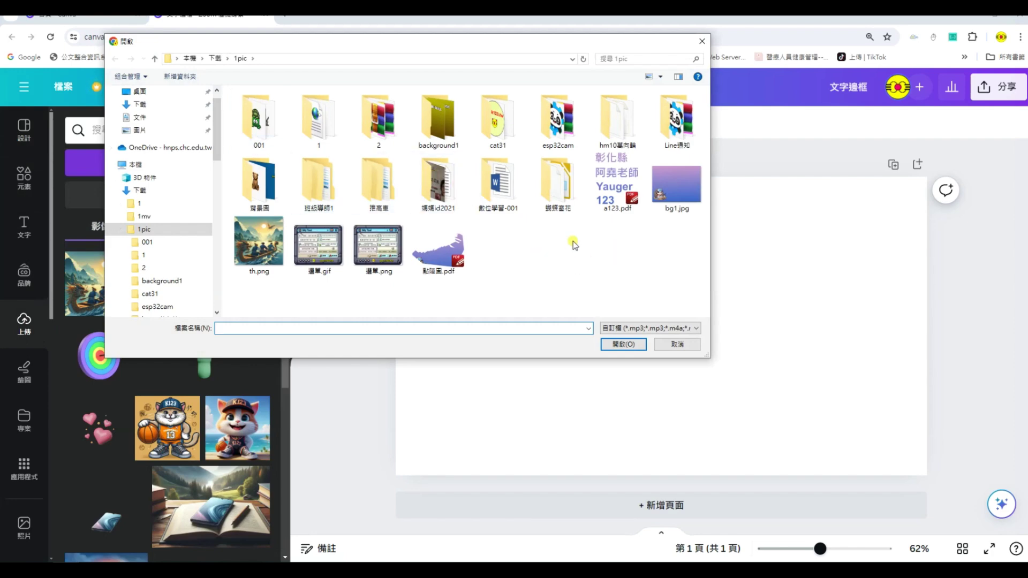
{"action": "double_click", "coordinate": [606, 176]}
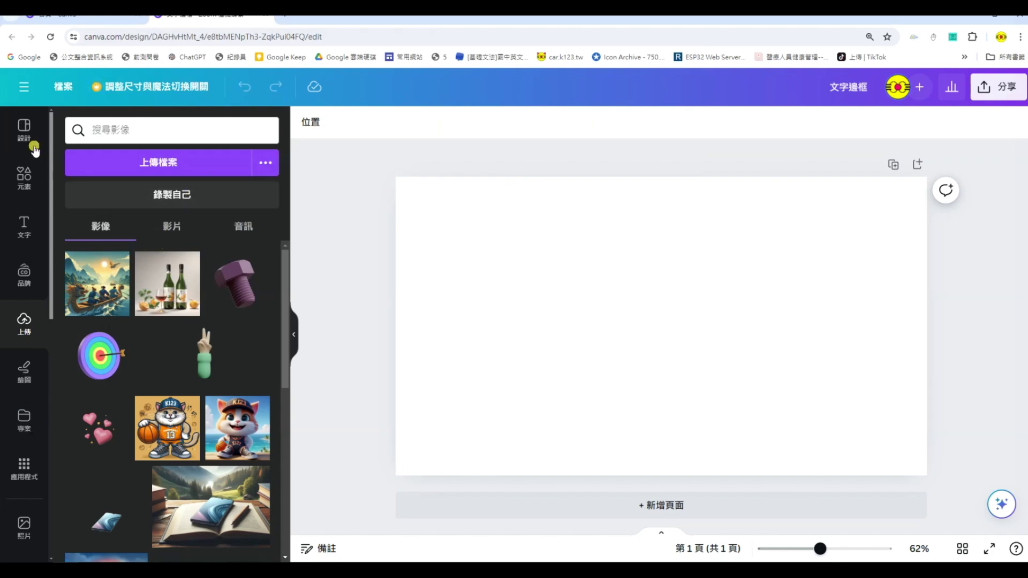
Search Elements for 背景 and add the pink watercolour image to page 1
{"action": "left_click", "coordinate": [26, 177]}
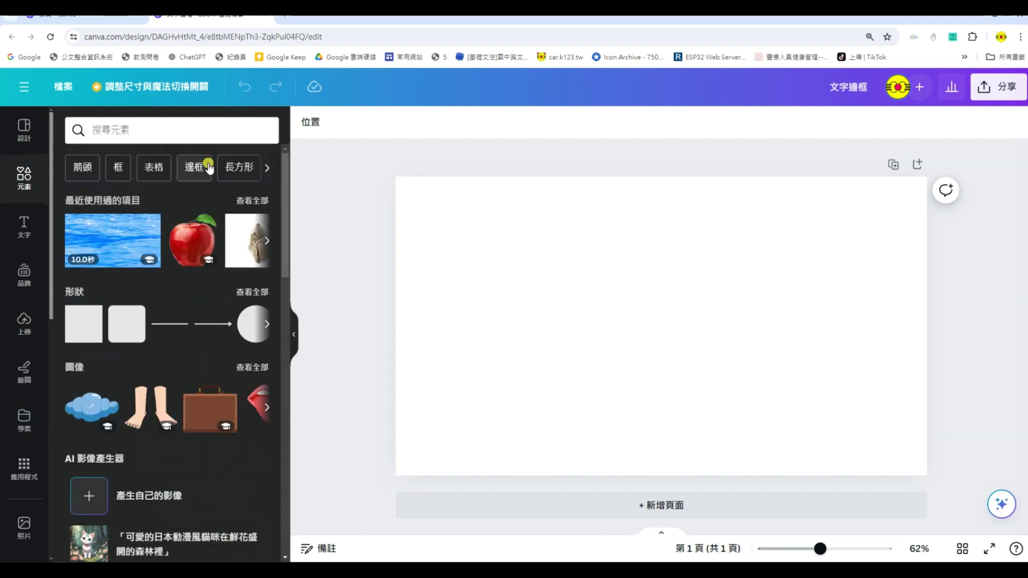
{"action": "scroll", "coordinate": [182, 244], "scroll_direction": "down", "scroll_amount": 1}
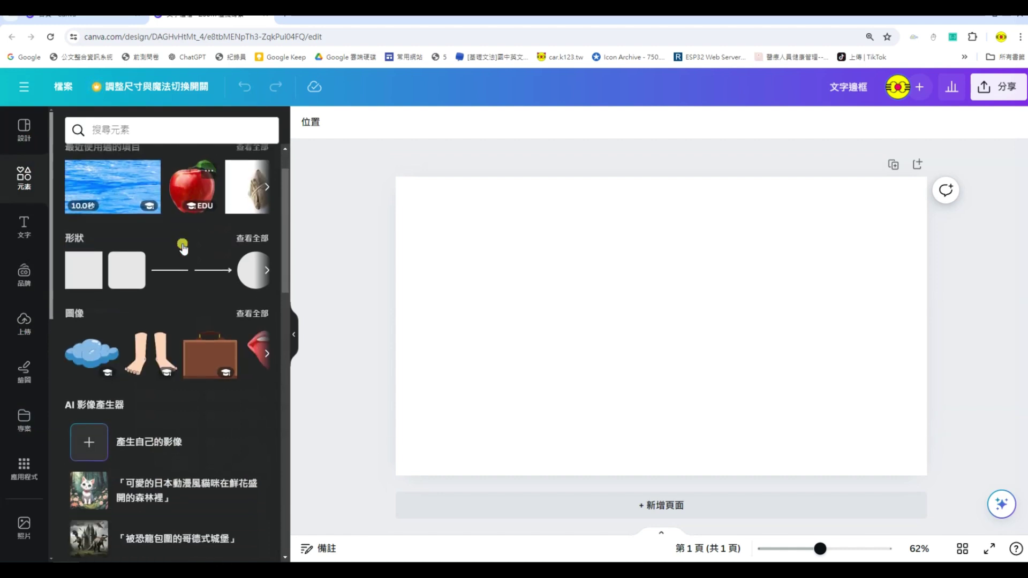
{"action": "scroll", "coordinate": [182, 245], "scroll_direction": "down", "scroll_amount": 3}
{"action": "scroll", "coordinate": [182, 245], "scroll_direction": "up", "scroll_amount": 4}
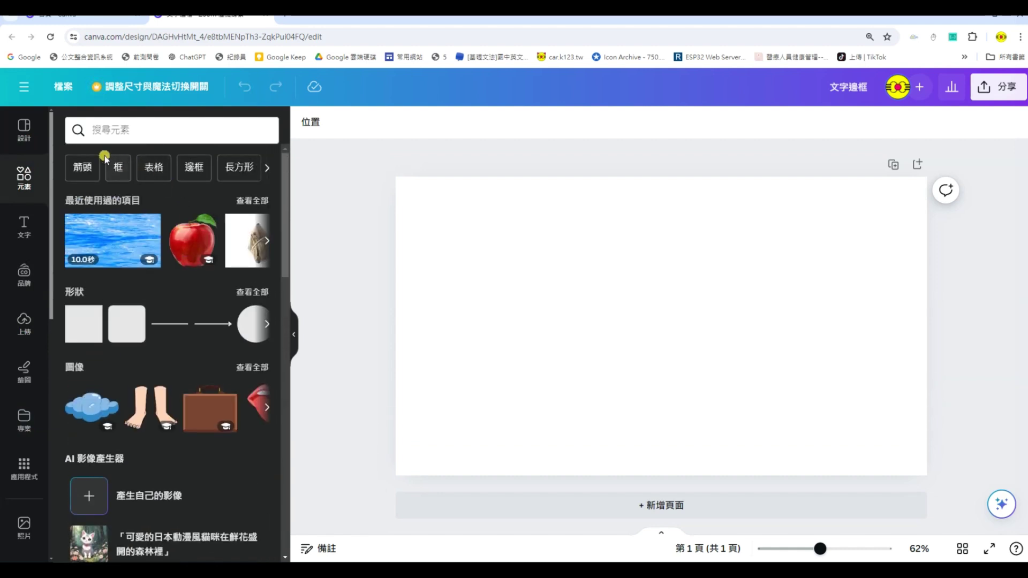
{"action": "left_click", "coordinate": [131, 135]}
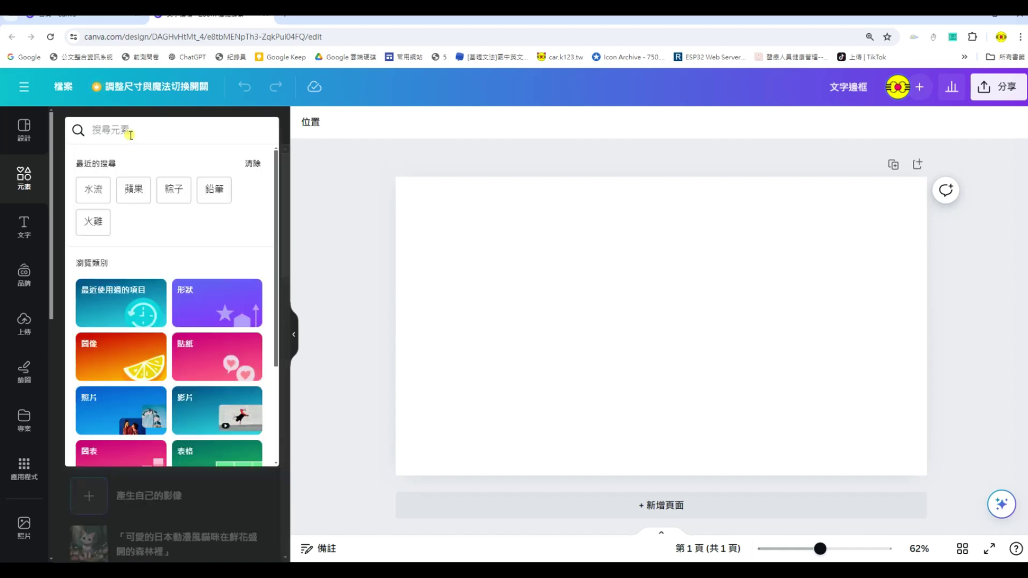
{"action": "type", "text": "北ㄐ"}
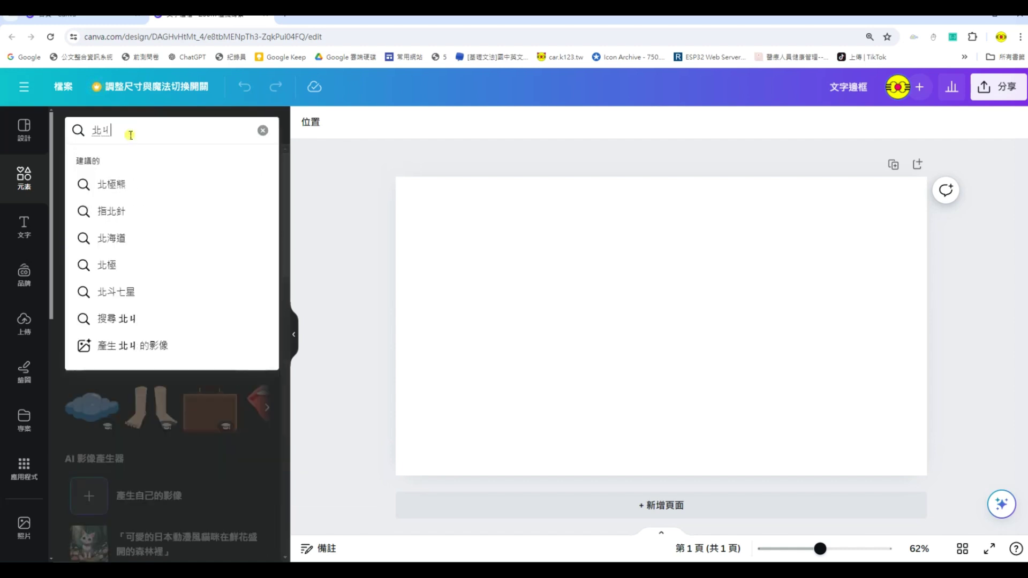
{"action": "type", "text": "井"}
{"action": "key", "text": "BackSpace"}
{"action": "key", "text": "BackSpace"}
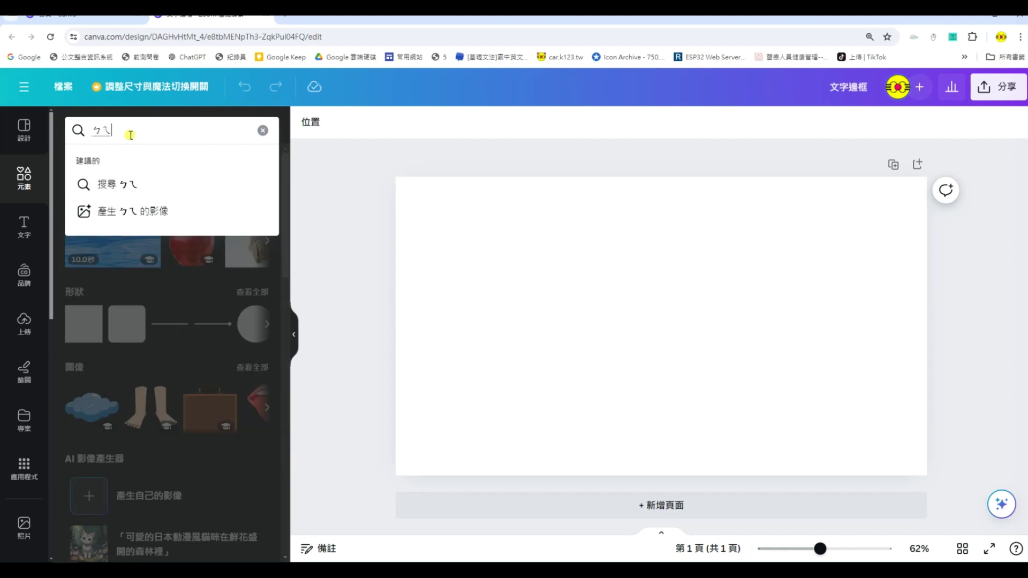
{"action": "type", "text": "背景"}
{"action": "key", "text": "Return"}
{"action": "key", "text": "Return"}
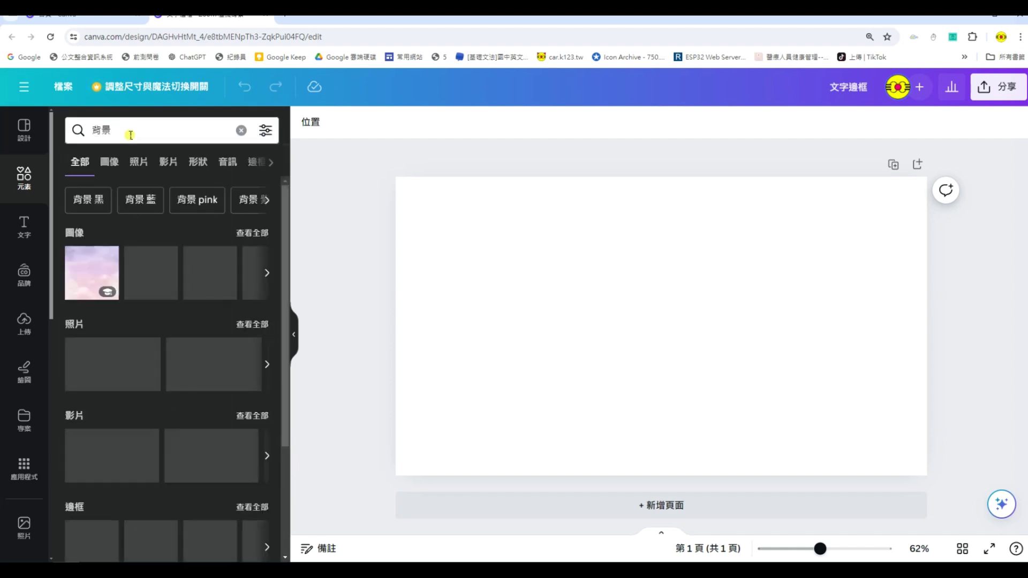
{"action": "left_click", "coordinate": [142, 266]}
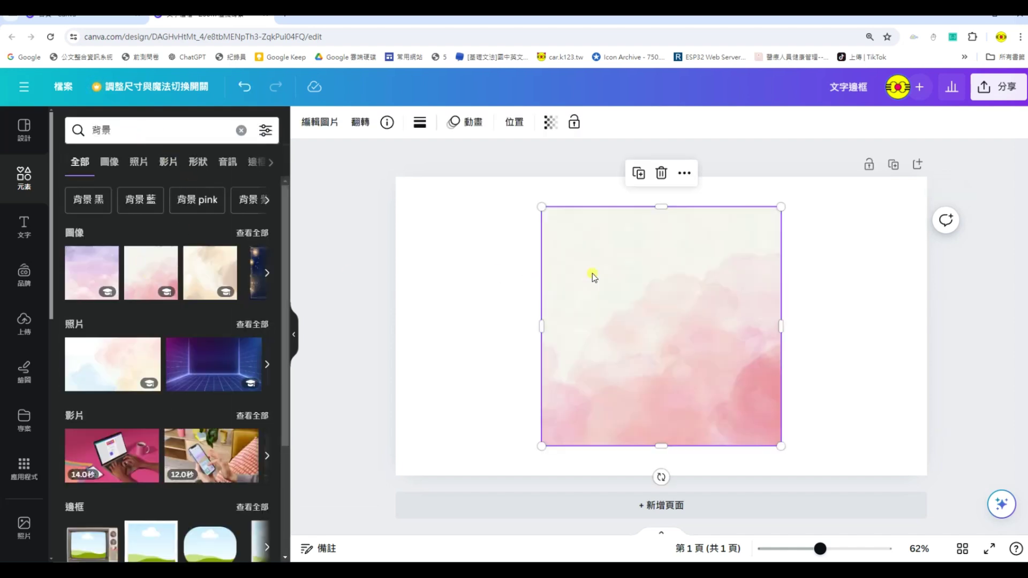
Set the watercolour image as the page background and add a blank second page
{"action": "right_click", "coordinate": [692, 303]}
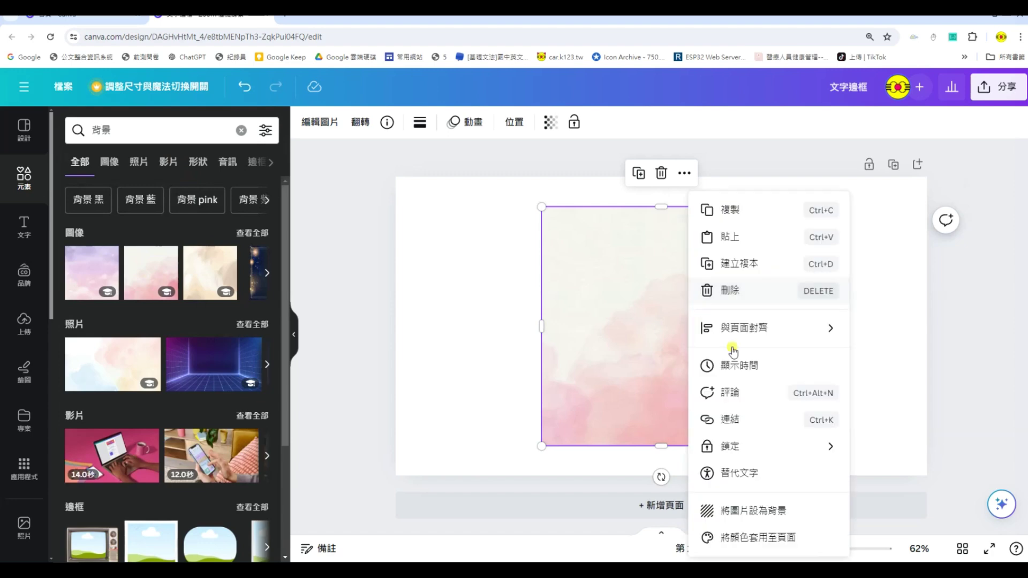
{"action": "left_click", "coordinate": [763, 509]}
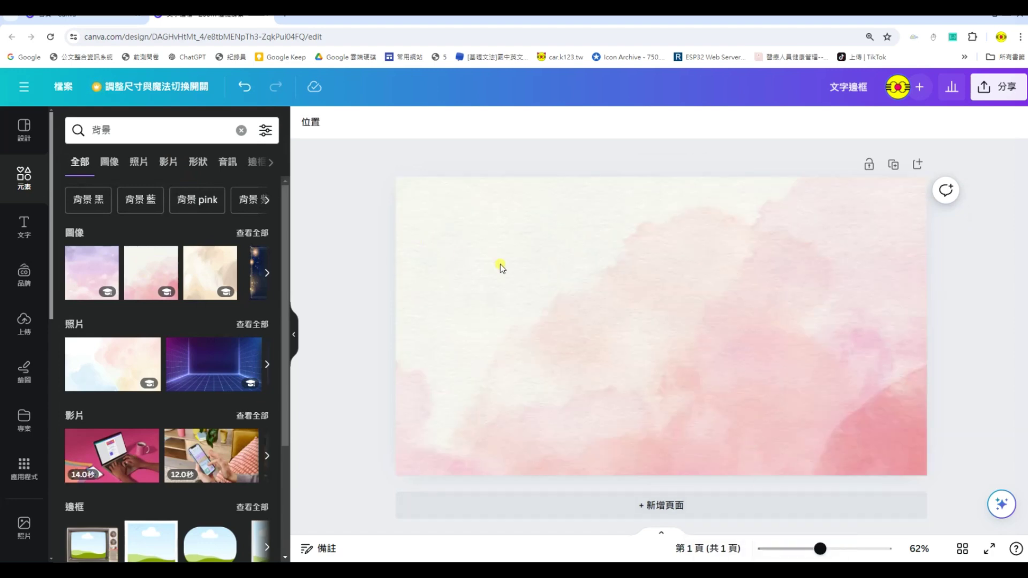
{"action": "left_click", "coordinate": [664, 503]}
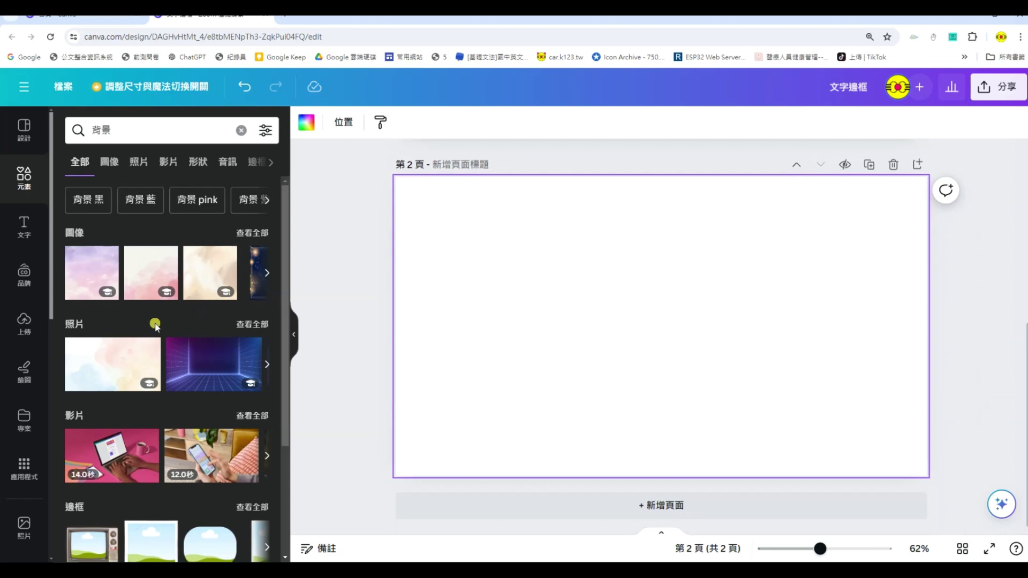
Drag a123.pdf from Projects onto page 2 to import the 彰化縣 阿堯老師 Yauger 123 lettering
{"action": "left_click", "coordinate": [28, 423]}
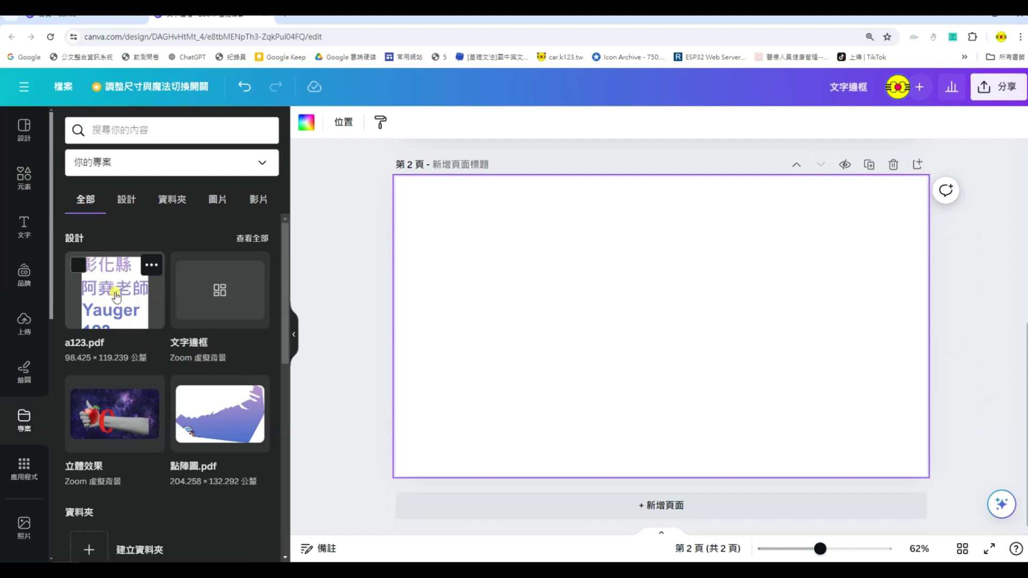
{"action": "left_click_drag", "start_coordinate": [116, 297], "coordinate": [466, 283]}
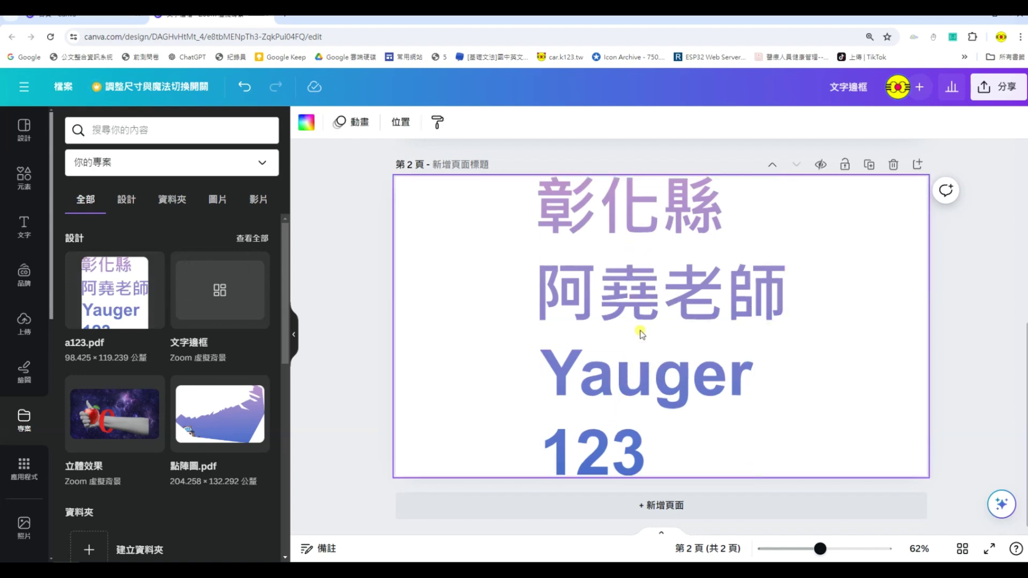
{"action": "scroll", "coordinate": [639, 299], "scroll_direction": "up", "scroll_amount": 1}
{"action": "scroll", "coordinate": [650, 321], "scroll_direction": "up", "scroll_amount": 3}
Move the 彰化縣 阿堯老師 frame onto page 1, widen it leftward and nudge it up
{"action": "left_click_drag", "start_coordinate": [631, 420], "coordinate": [634, 185]}
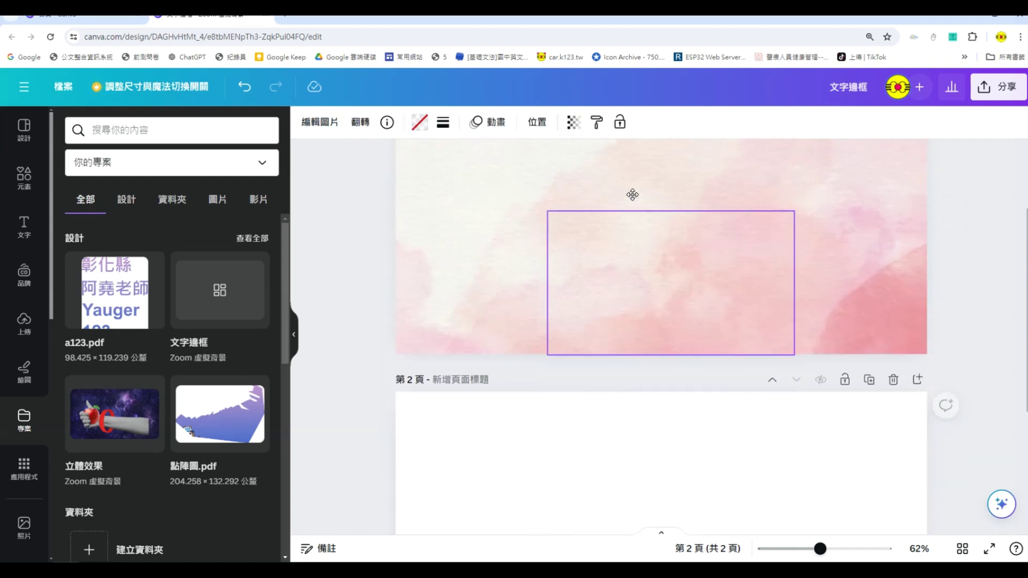
{"action": "scroll", "coordinate": [637, 214], "scroll_direction": "up", "scroll_amount": 3}
{"action": "left_click_drag", "start_coordinate": [659, 302], "coordinate": [688, 216]}
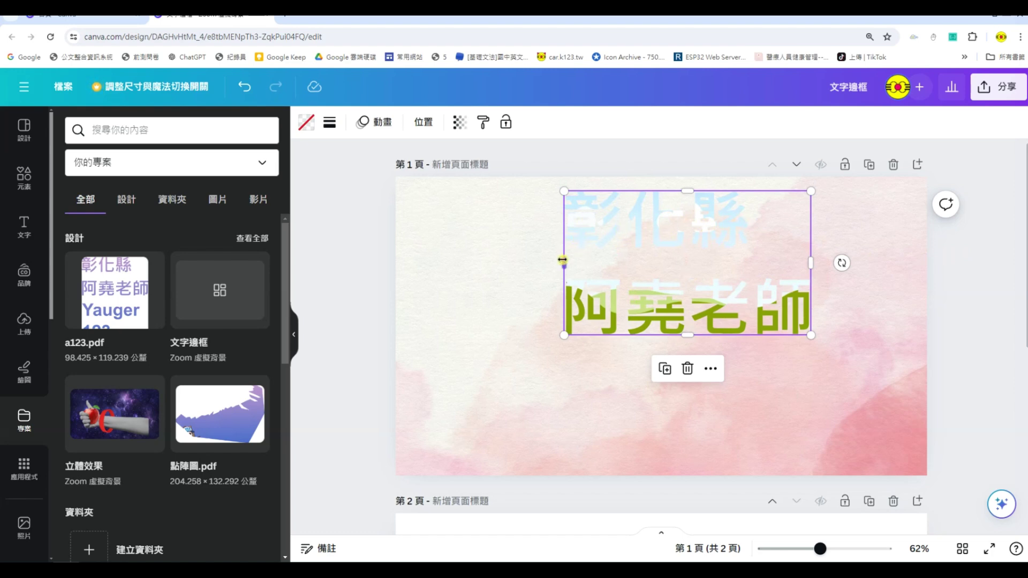
{"action": "left_click_drag", "start_coordinate": [562, 260], "coordinate": [514, 262]}
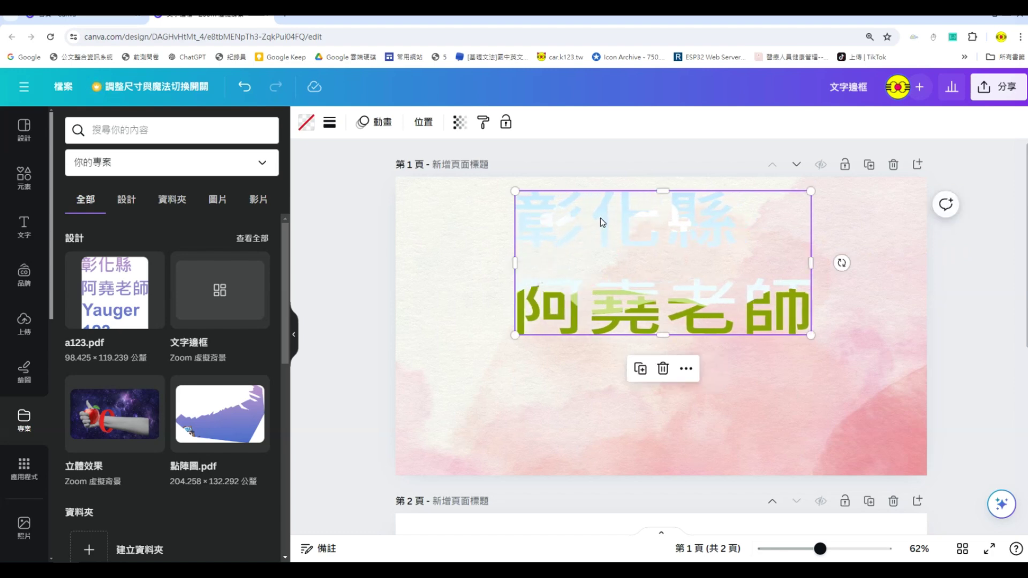
{"action": "left_click", "coordinate": [661, 228]}
{"action": "left_click_drag", "start_coordinate": [790, 323], "coordinate": [791, 315]}
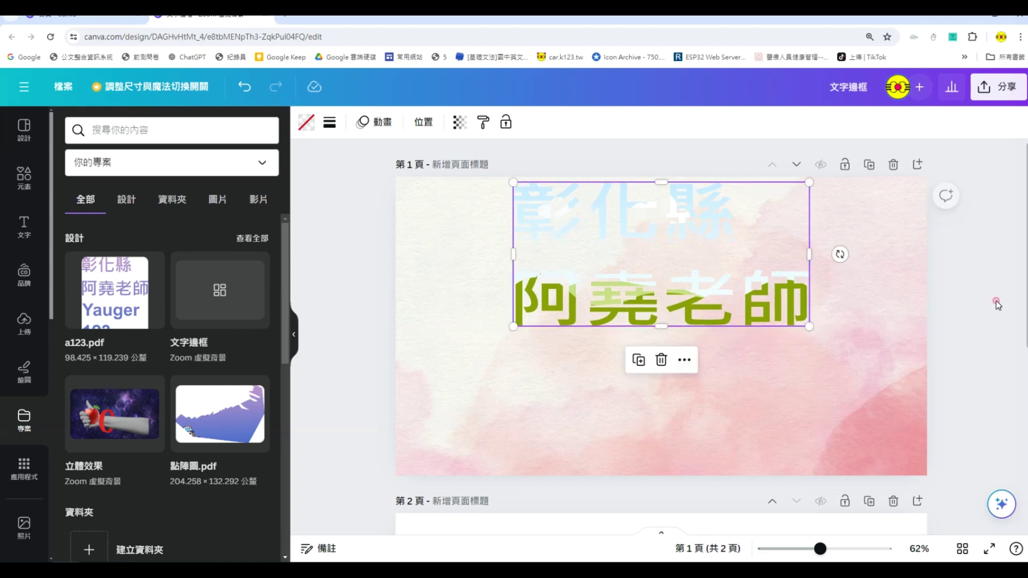
{"action": "left_click", "coordinate": [958, 289]}
Move the Yauger 123 frame onto page 1 and enlarge it by its corner
{"action": "scroll", "coordinate": [958, 289], "scroll_direction": "down", "scroll_amount": 5}
{"action": "mouse_move", "coordinate": [643, 439]}
{"action": "left_mouse_down"}
{"action": "mouse_move", "coordinate": [633, 150]}
{"action": "mouse_move", "coordinate": [664, 362]}
{"action": "left_mouse_up"}
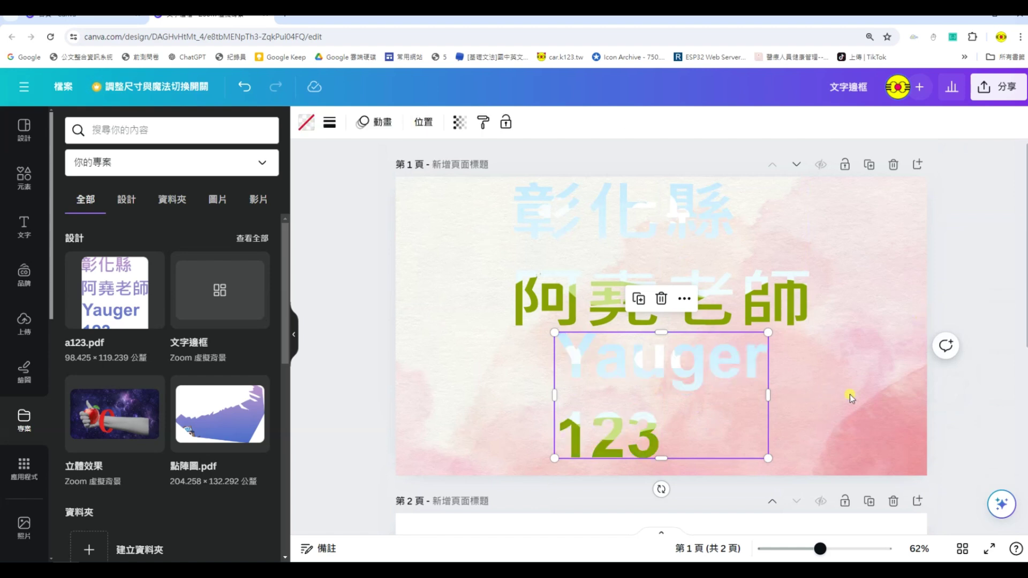
{"action": "left_click_drag", "start_coordinate": [768, 458], "coordinate": [791, 472]}
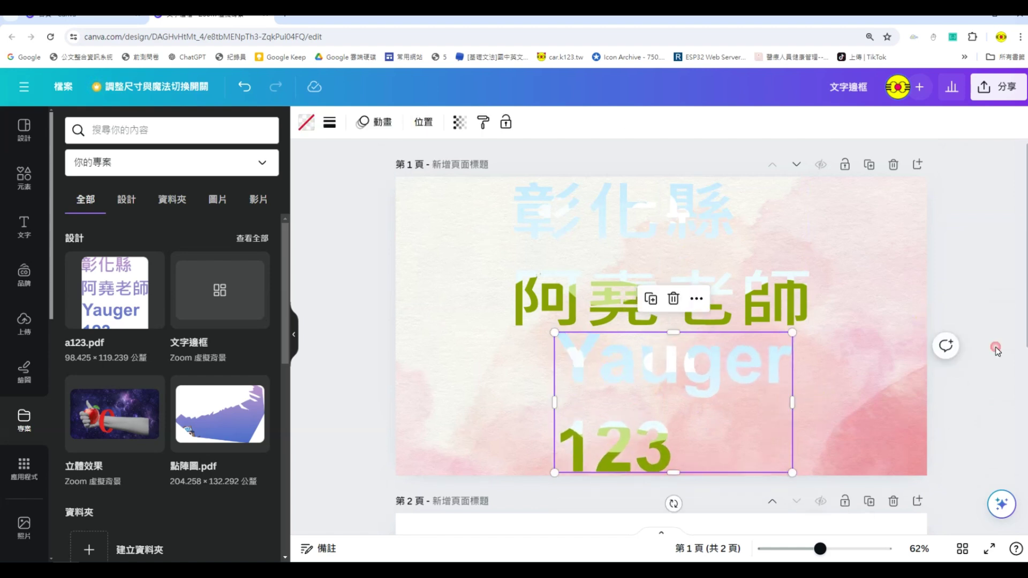
{"action": "left_click", "coordinate": [886, 282]}
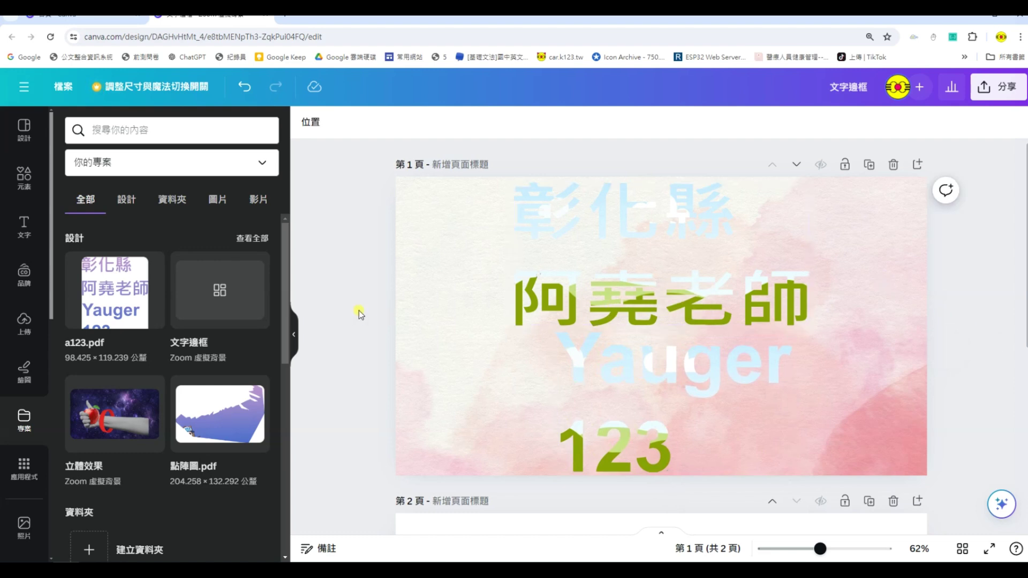
{"action": "mouse_move", "coordinate": [219, 290]}
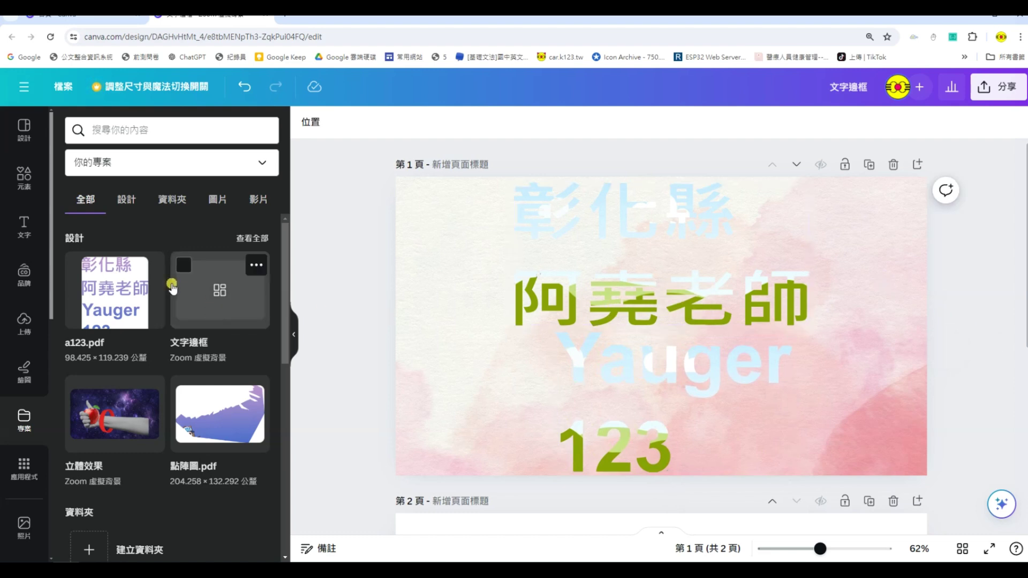
Search Elements for 蘋果 and fill the 彰化縣 阿堯老師 frame with an apple photo
{"action": "left_click", "coordinate": [24, 177]}
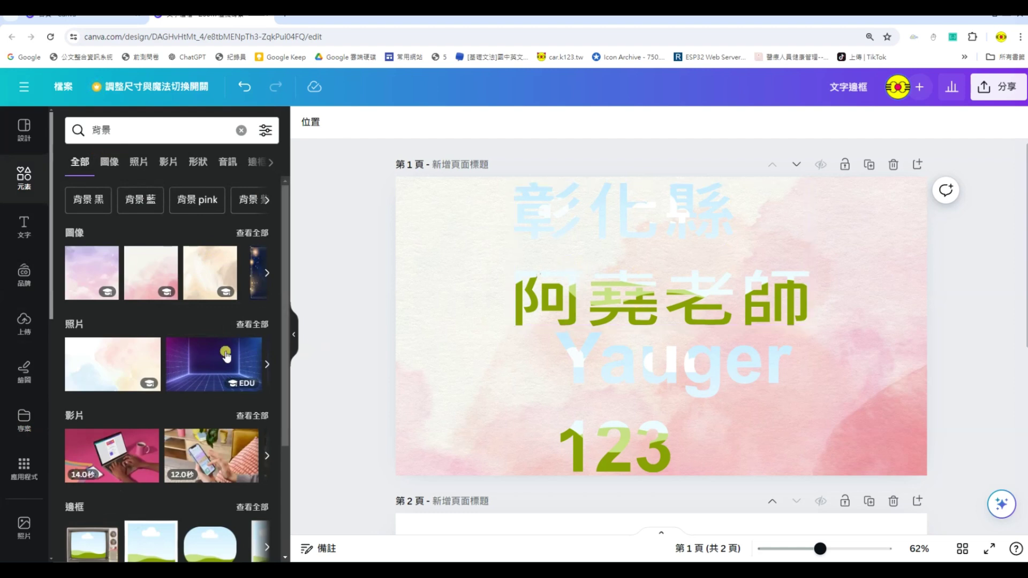
{"action": "mouse_move", "coordinate": [213, 364]}
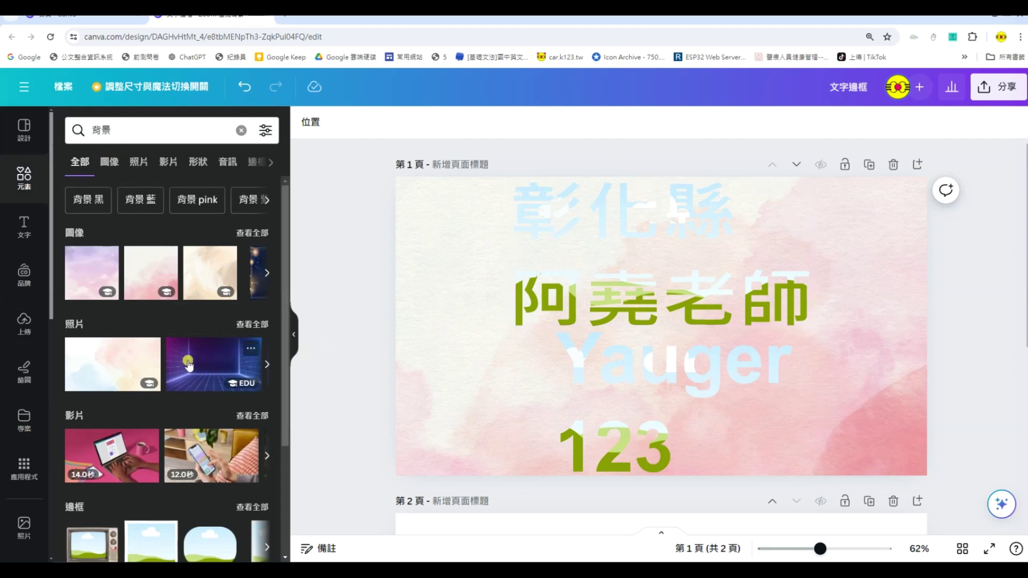
{"action": "left_click", "coordinate": [66, 125]}
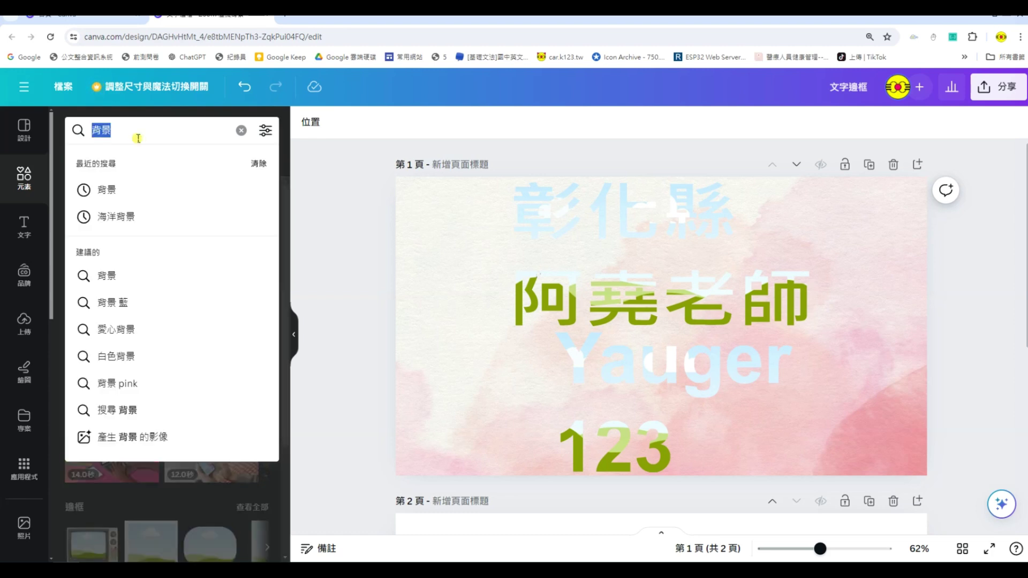
{"action": "type", "text": "蘋果"}
{"action": "key", "text": "Return"}
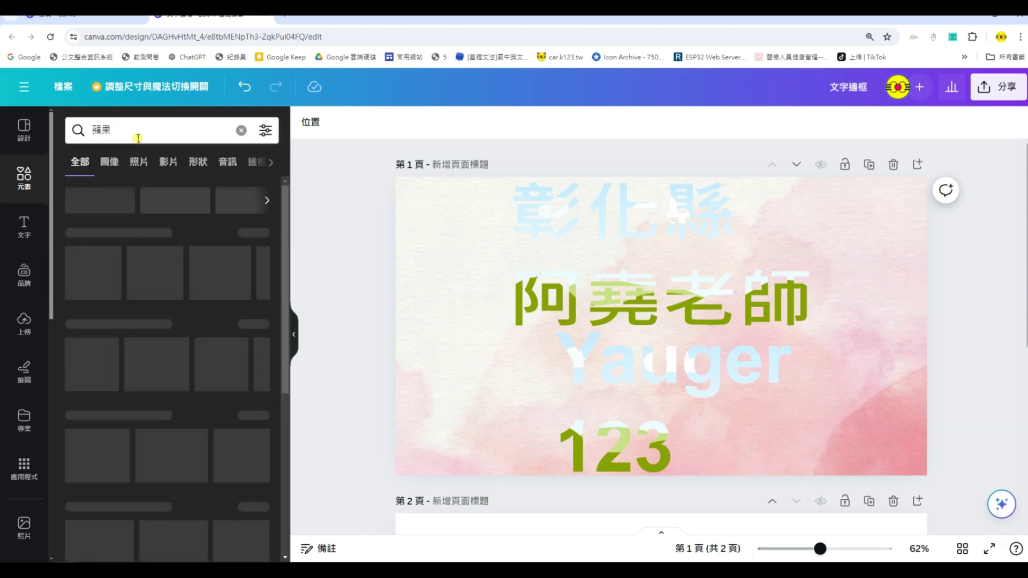
{"action": "mouse_move", "coordinate": [99, 364]}
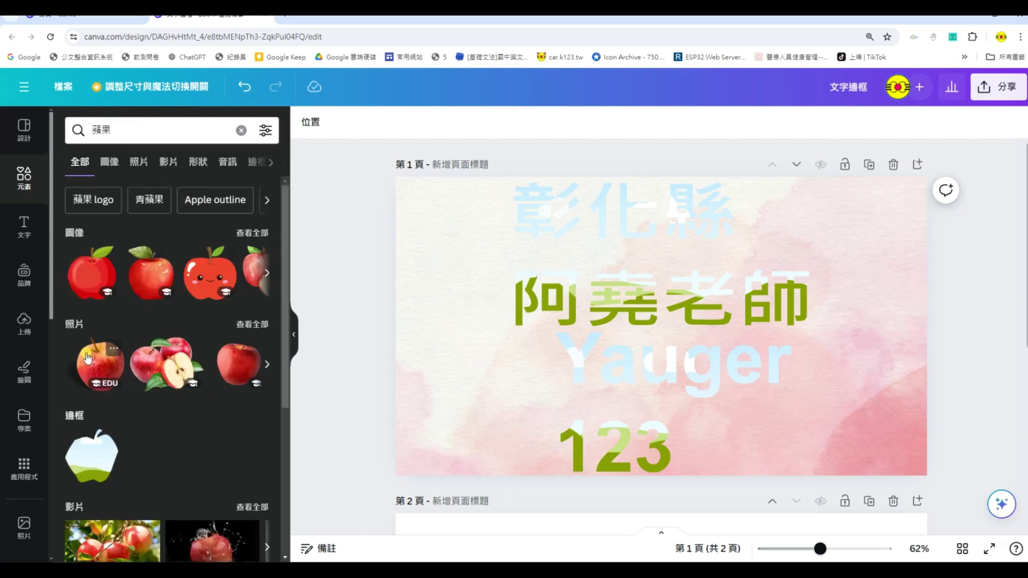
{"action": "left_click_drag", "start_coordinate": [87, 358], "coordinate": [527, 217]}
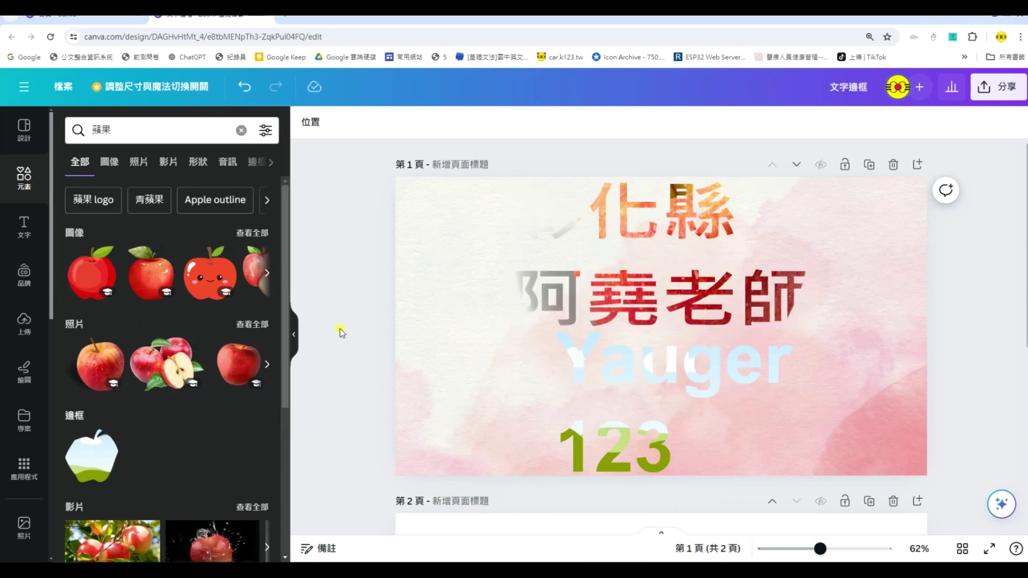
{"action": "left_click", "coordinate": [152, 128]}
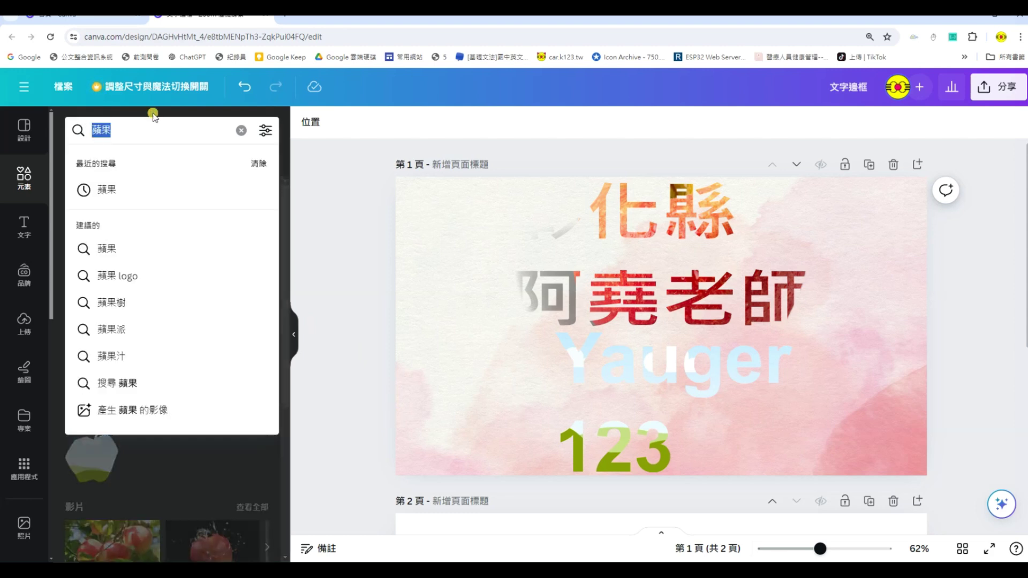
Search 西瓜, fill the Yauger 123 frame with a watermelon photo, and resize it taller
{"action": "type", "text": "西瓜"}
{"action": "key", "text": "Return"}
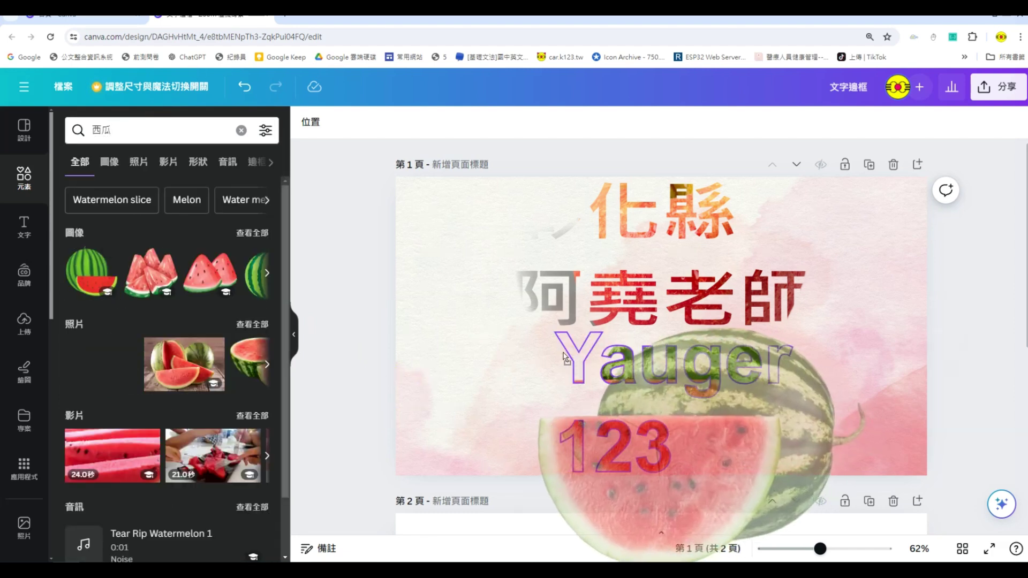
{"action": "left_click_drag", "start_coordinate": [78, 277], "coordinate": [585, 364]}
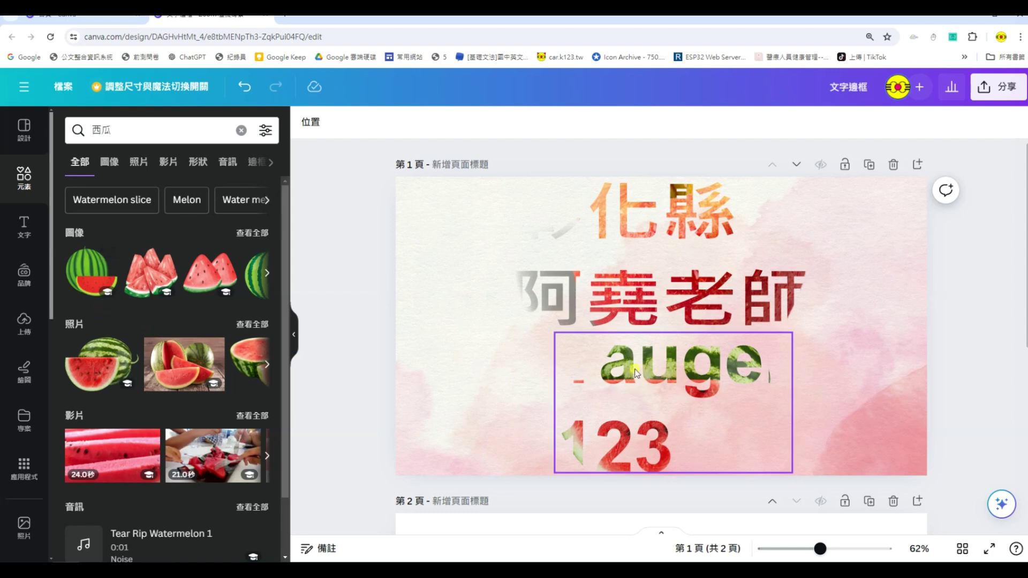
{"action": "left_click", "coordinate": [768, 356]}
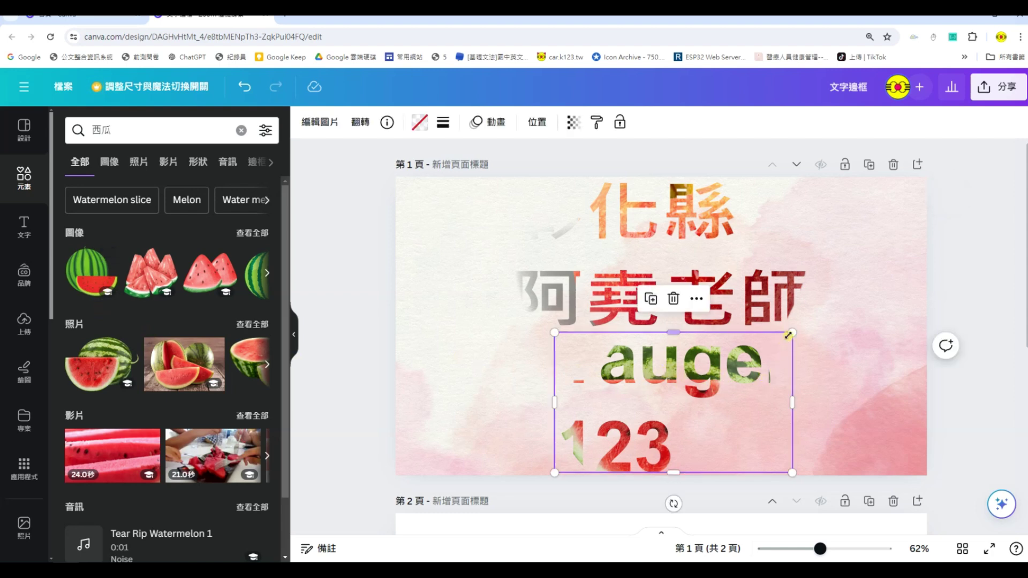
{"action": "mouse_move", "coordinate": [788, 335]}
{"action": "left_mouse_down"}
{"action": "mouse_move", "coordinate": [834, 372]}
{"action": "mouse_move", "coordinate": [788, 398]}
{"action": "left_mouse_up"}
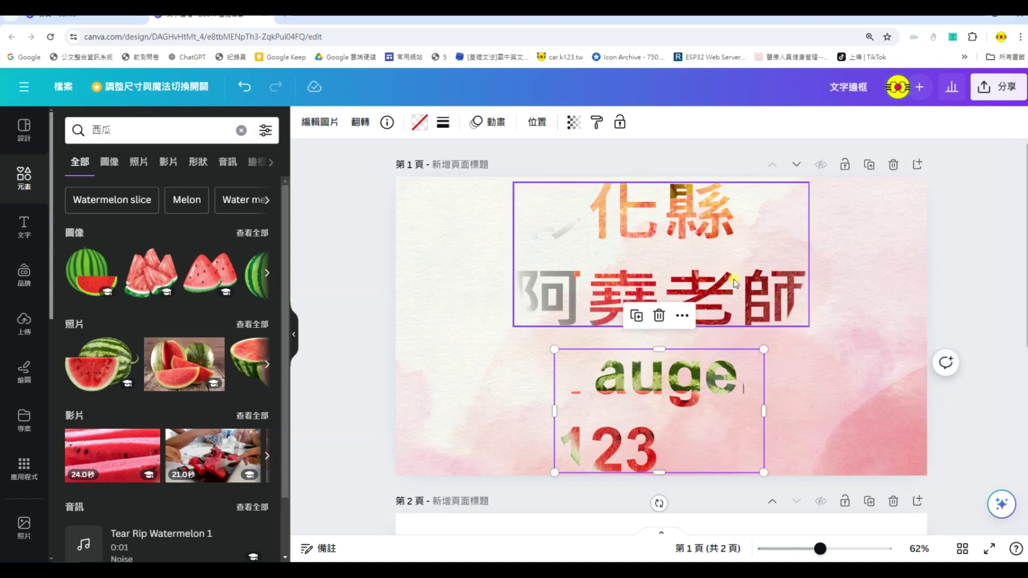
{"action": "left_click", "coordinate": [673, 220]}
{"action": "type", "text": "瀑布"}
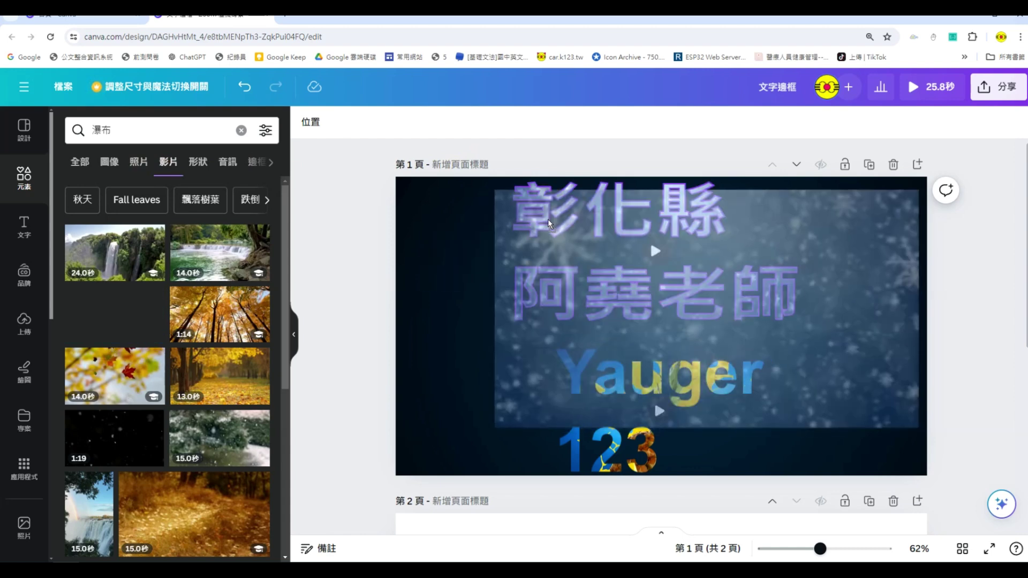
Drop the snow video into 彰化縣 阿堯老師 and the dark 1:19 clip into Yauger 123
{"action": "left_click_drag", "start_coordinate": [128, 319], "coordinate": [594, 241]}
{"action": "scroll", "coordinate": [220, 357], "scroll_direction": "down", "scroll_amount": 1}
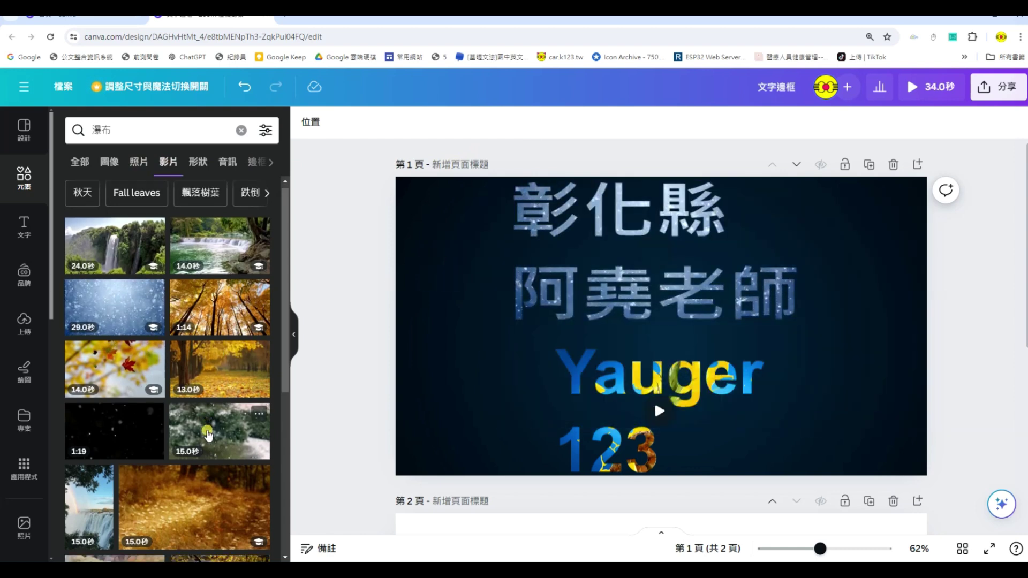
{"action": "left_click_drag", "start_coordinate": [135, 391], "coordinate": [578, 375]}
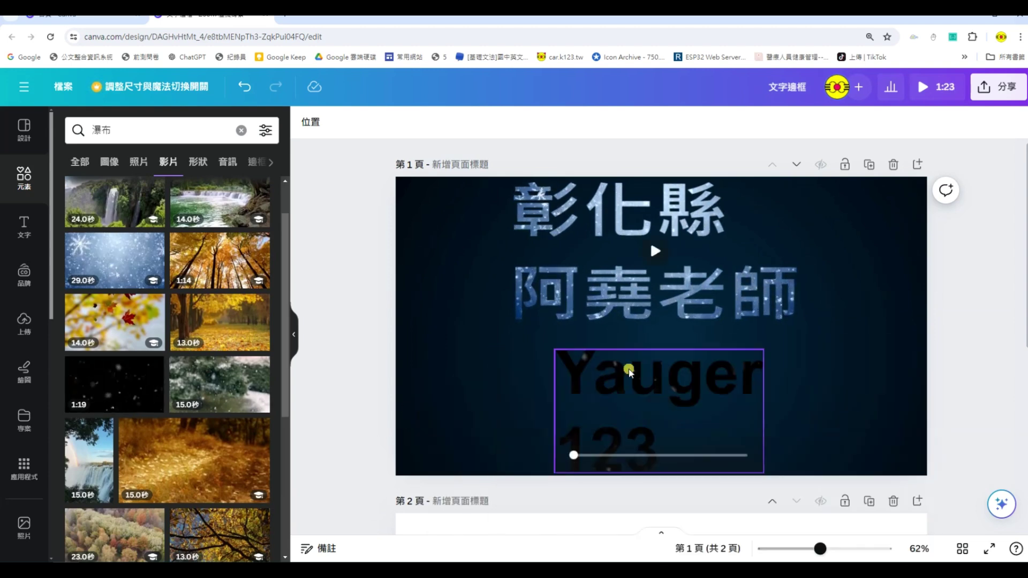
Play the design as a full-screen presentation with Ctrl+Alt+P
{"action": "key", "text": "ctrl+alt+p"}
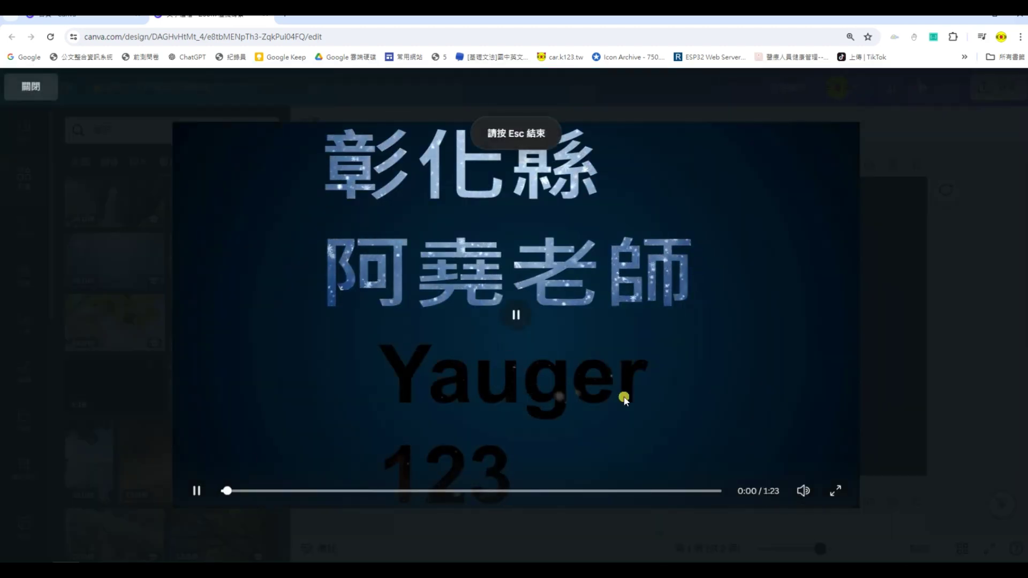